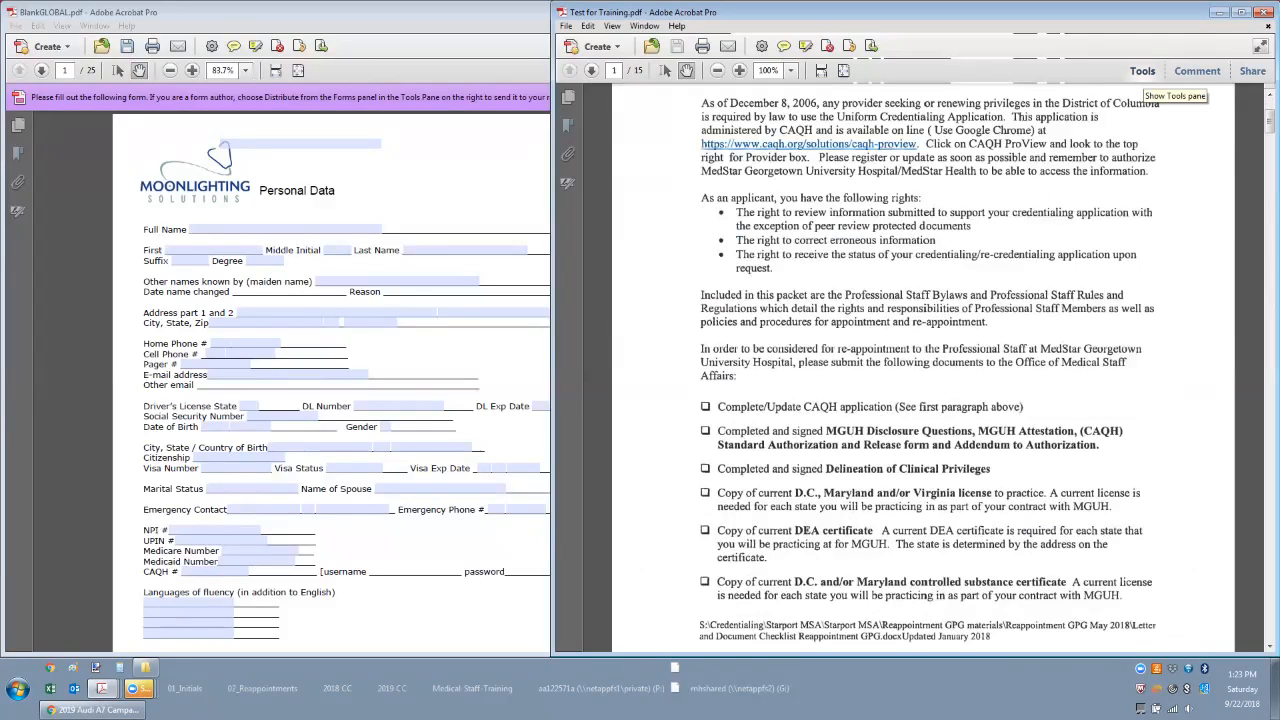
- Open Test for Training.pdf for form editing, declining automatic detection of form fields
click(1142, 71)
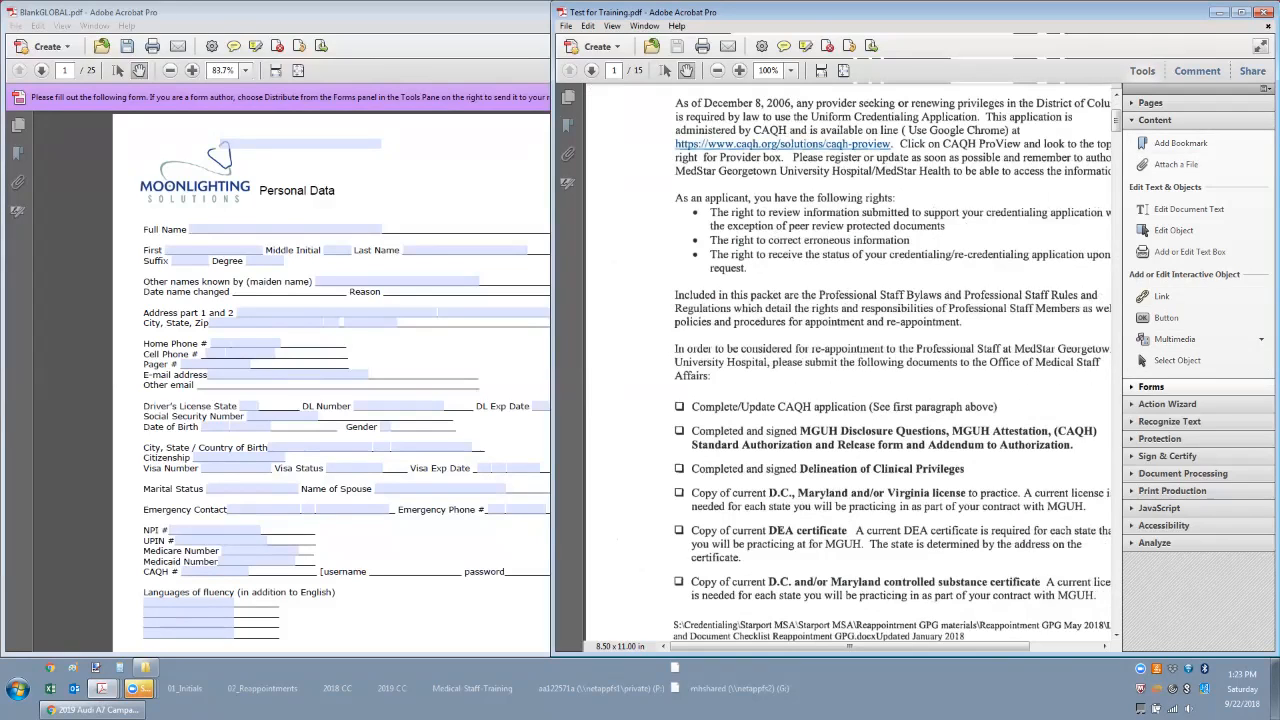
click(1150, 386)
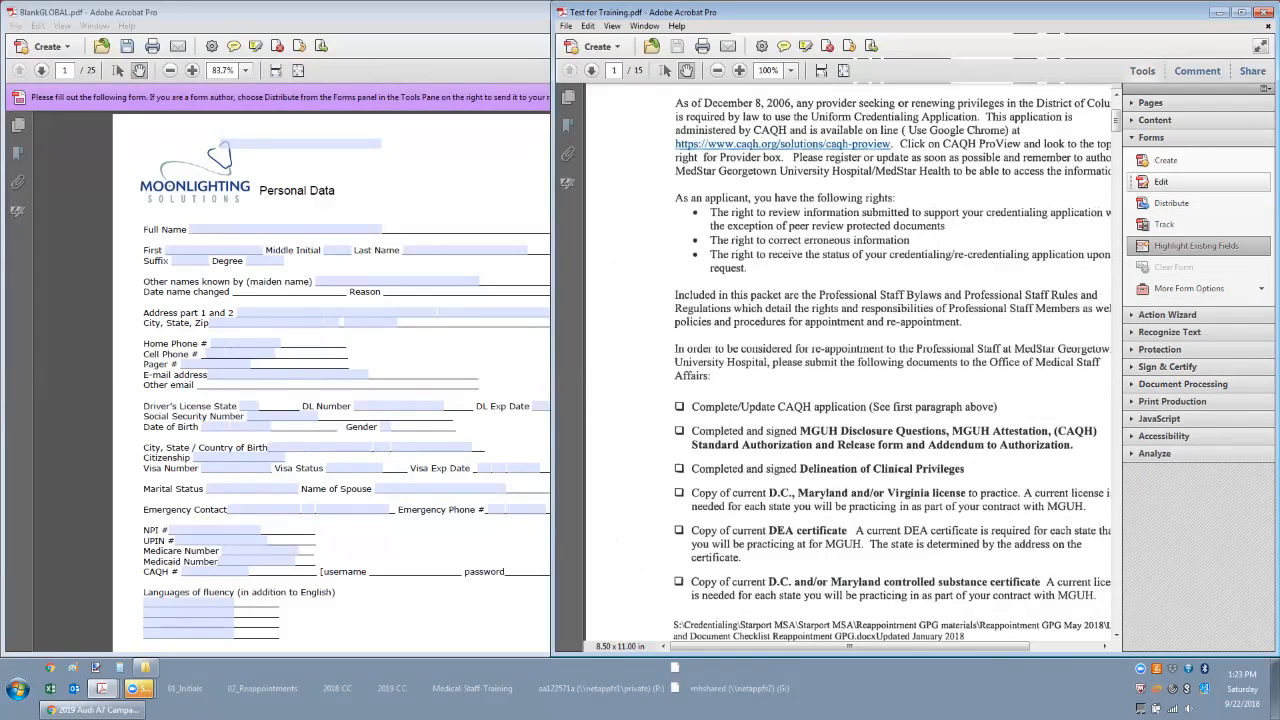
click(1161, 181)
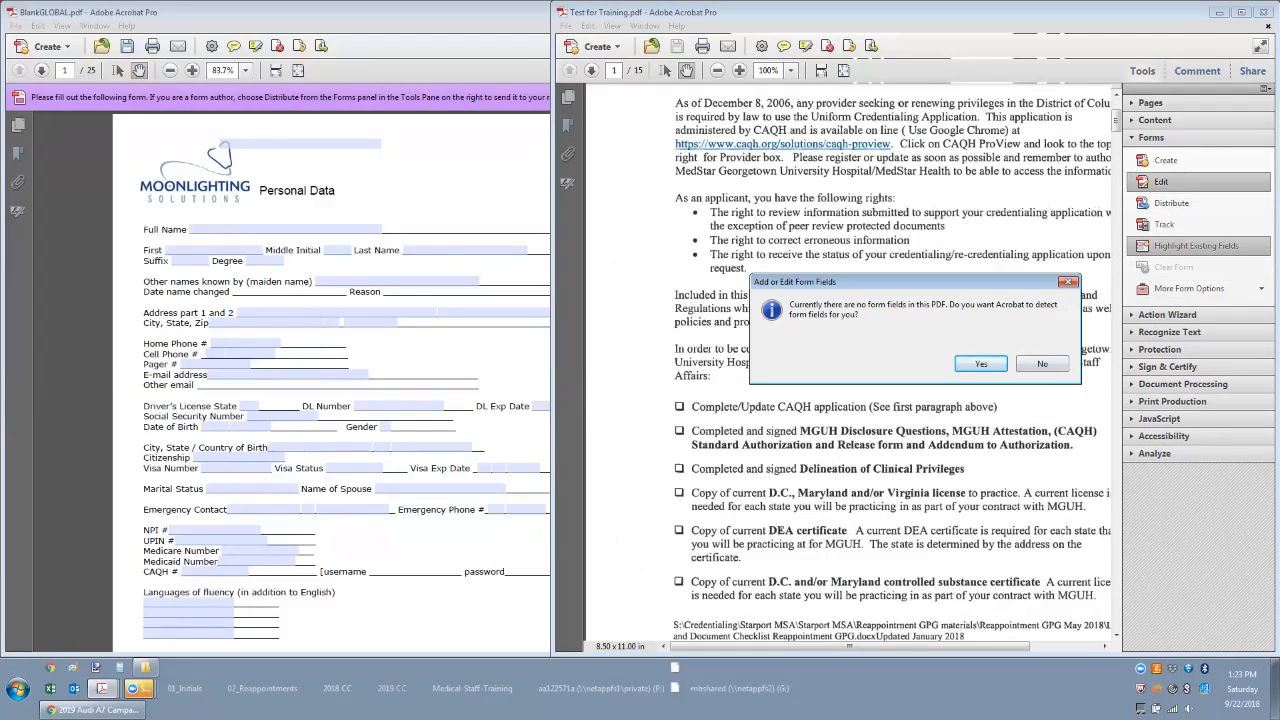
click(1042, 364)
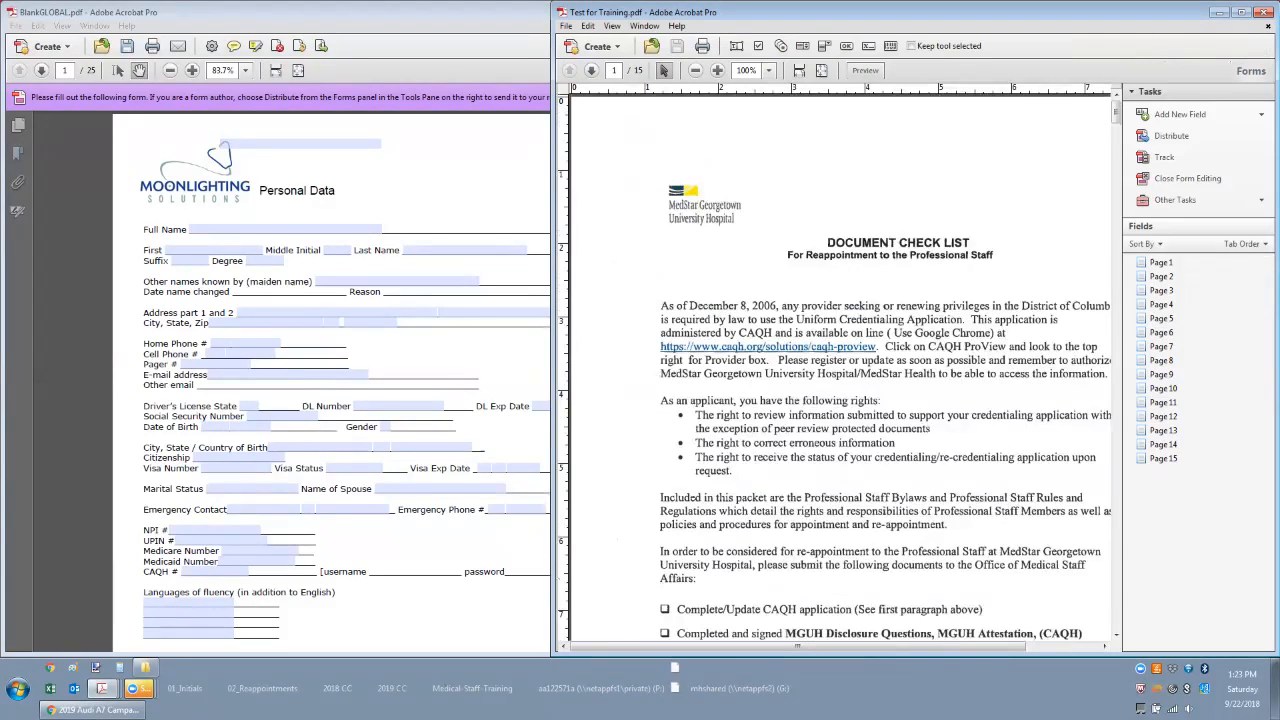
- Add a check box field over the box beside "Complete/Update CAQH application" on page 1, keeping the default field name
scroll(840, 367, down, 10)
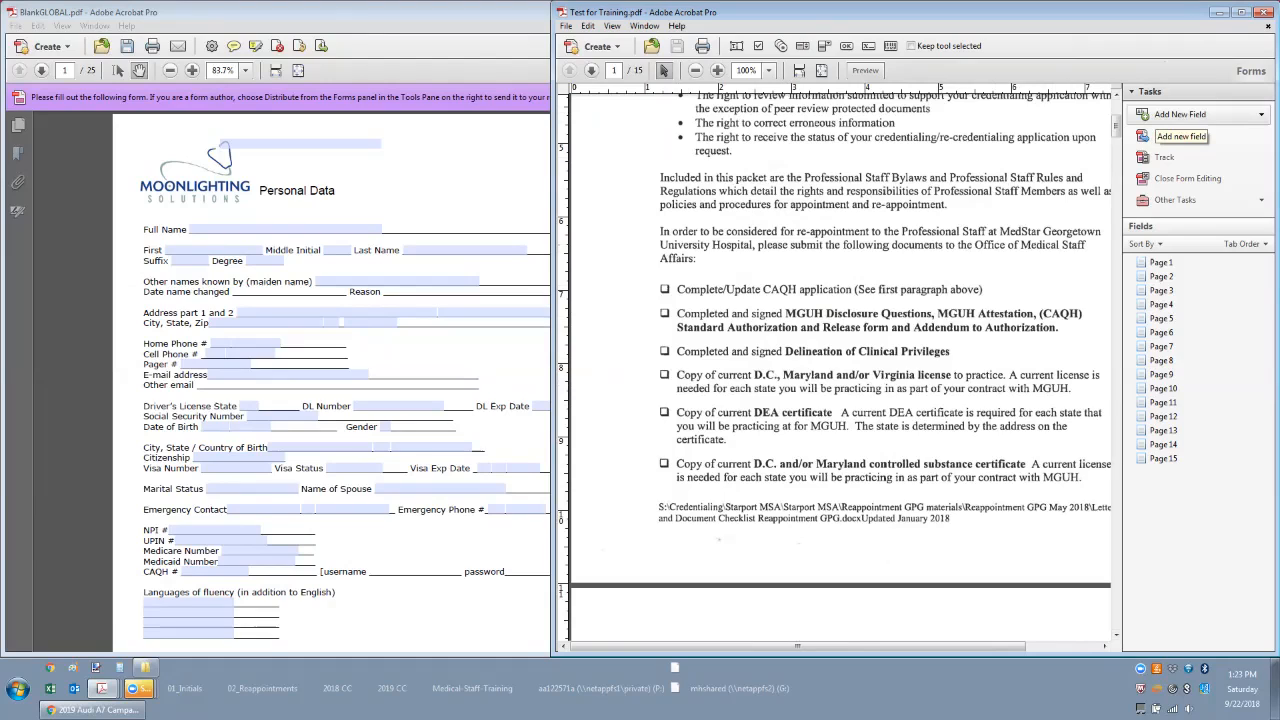
click(1180, 114)
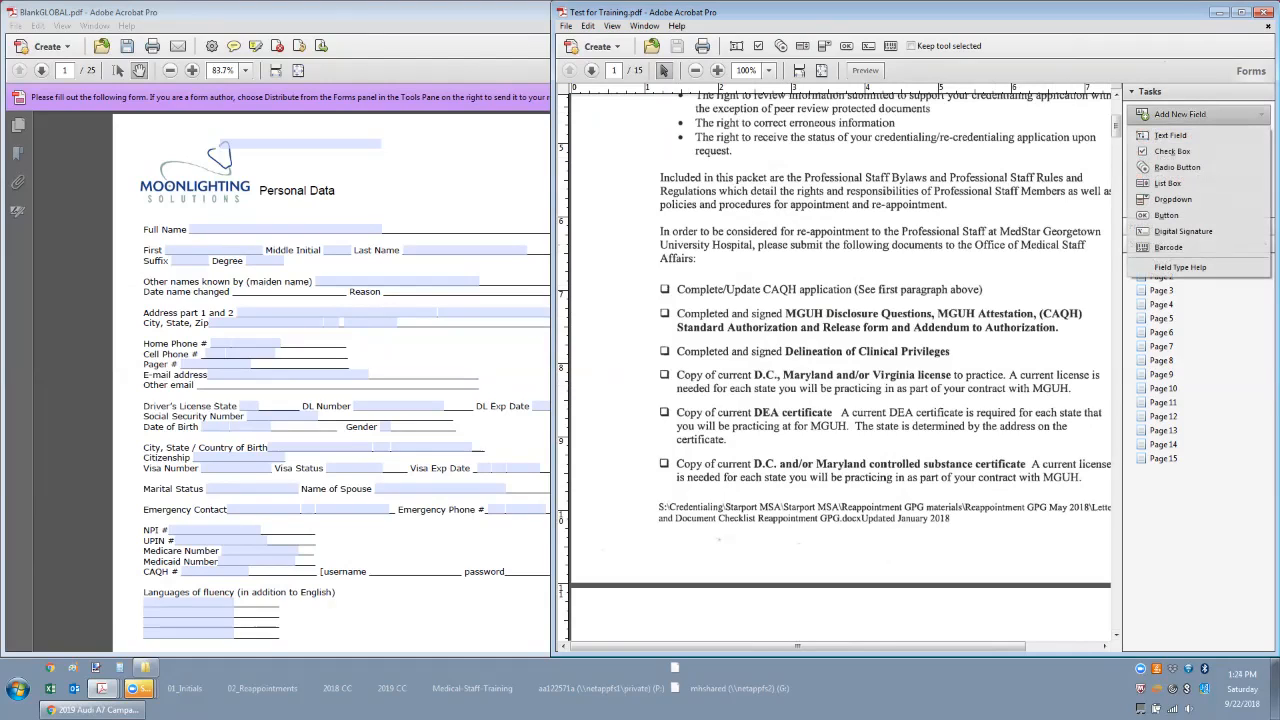
click(1172, 151)
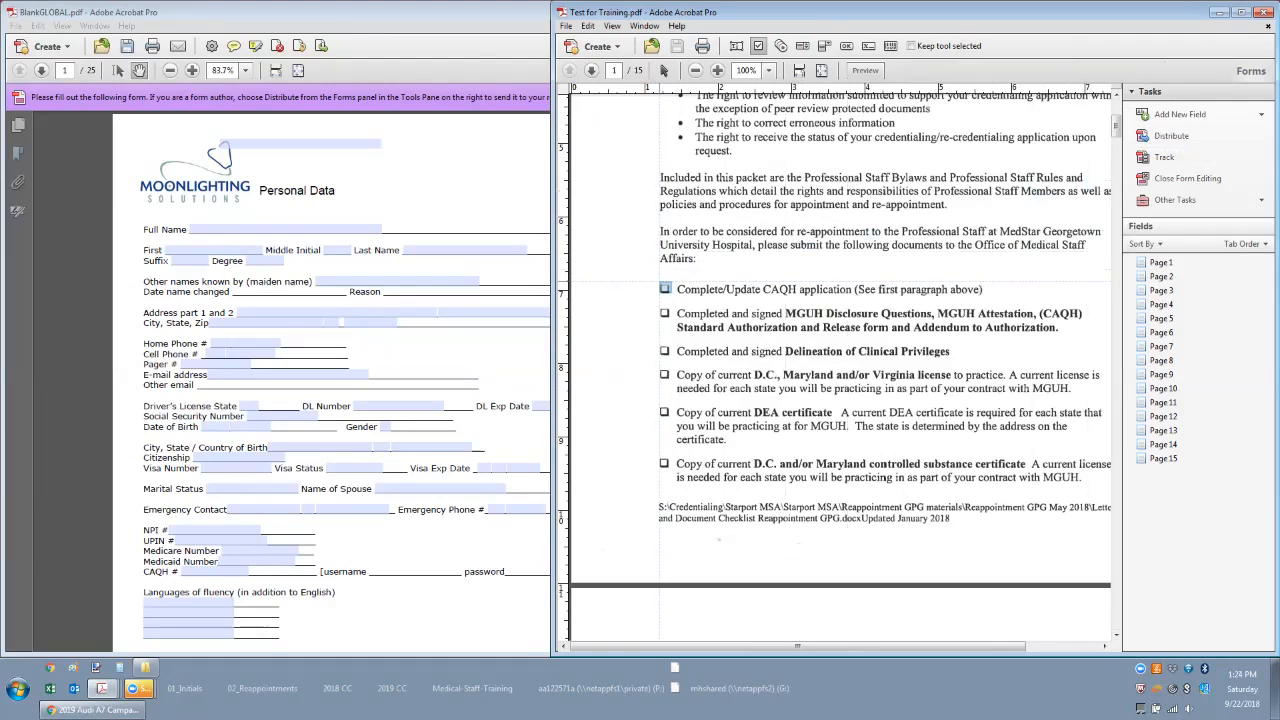
click(665, 288)
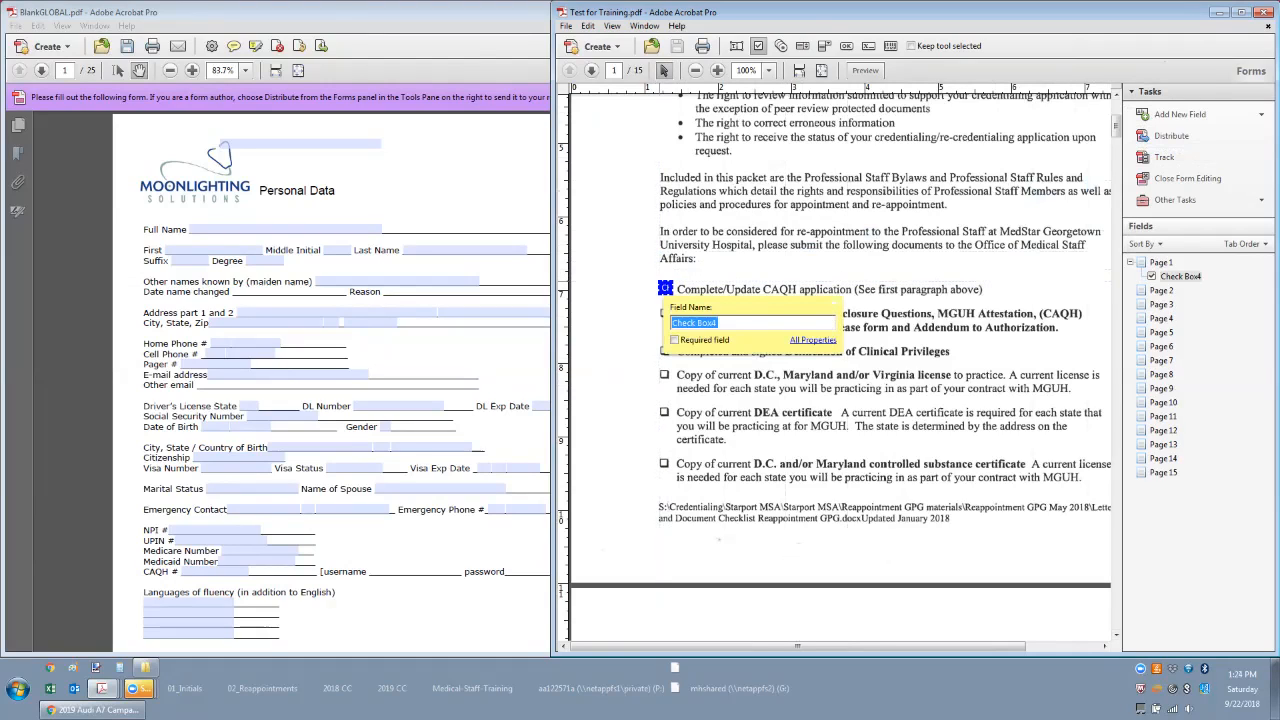
key(Return)
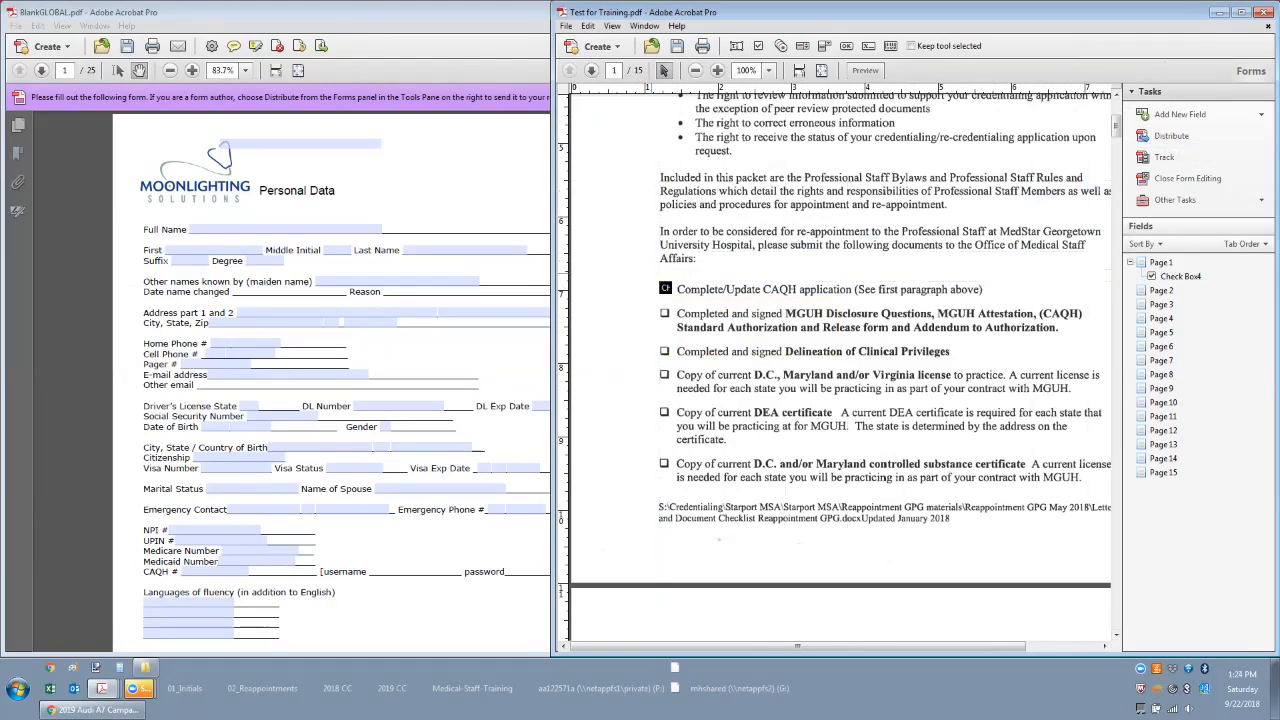
- Try duplicating the check box by copy and paste, placing a copy on the "MGUH Disclosure Questions" item and pasting another
click(665, 288)
click(652, 299)
click(665, 288)
key(Escape)
key(ctrl+v)
drag(840, 338, 666, 312)
key(Escape)
key(ctrl+v)
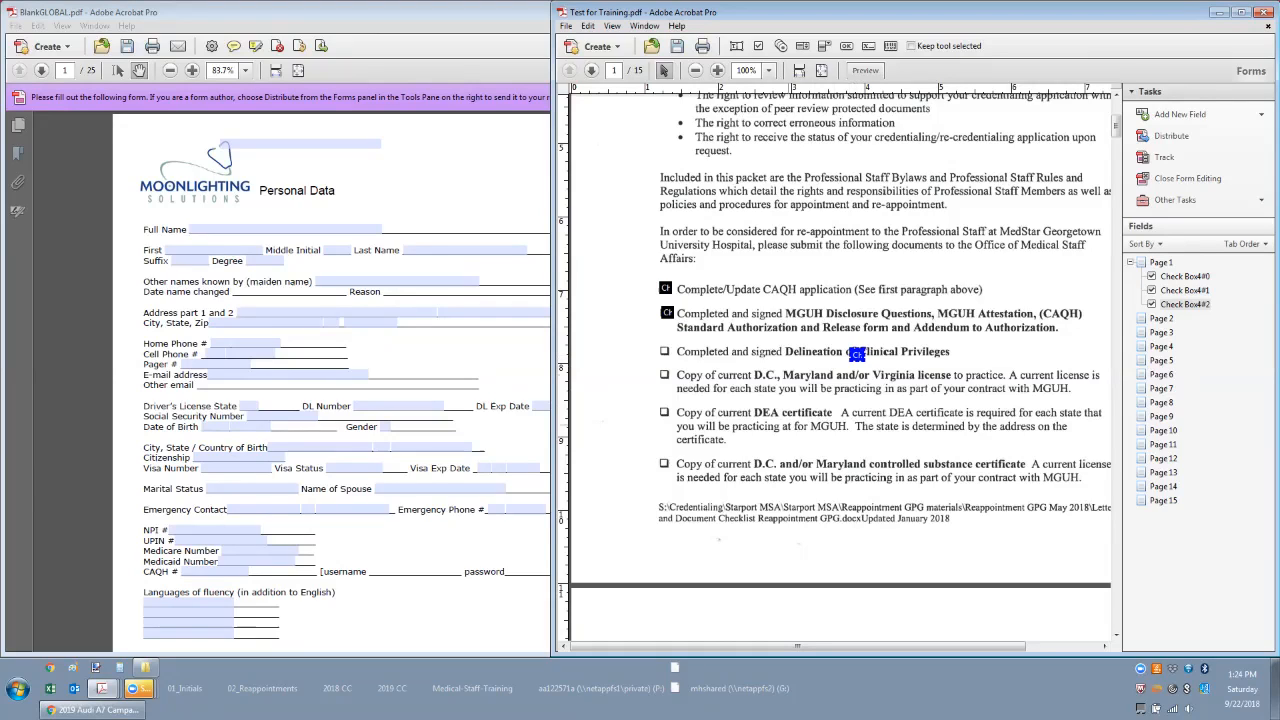
- Undo the pasted check box copies so only the original field beside the CAQH item is kept
key(ctrl+z)
key(ctrl+z)
key(ctrl+z)
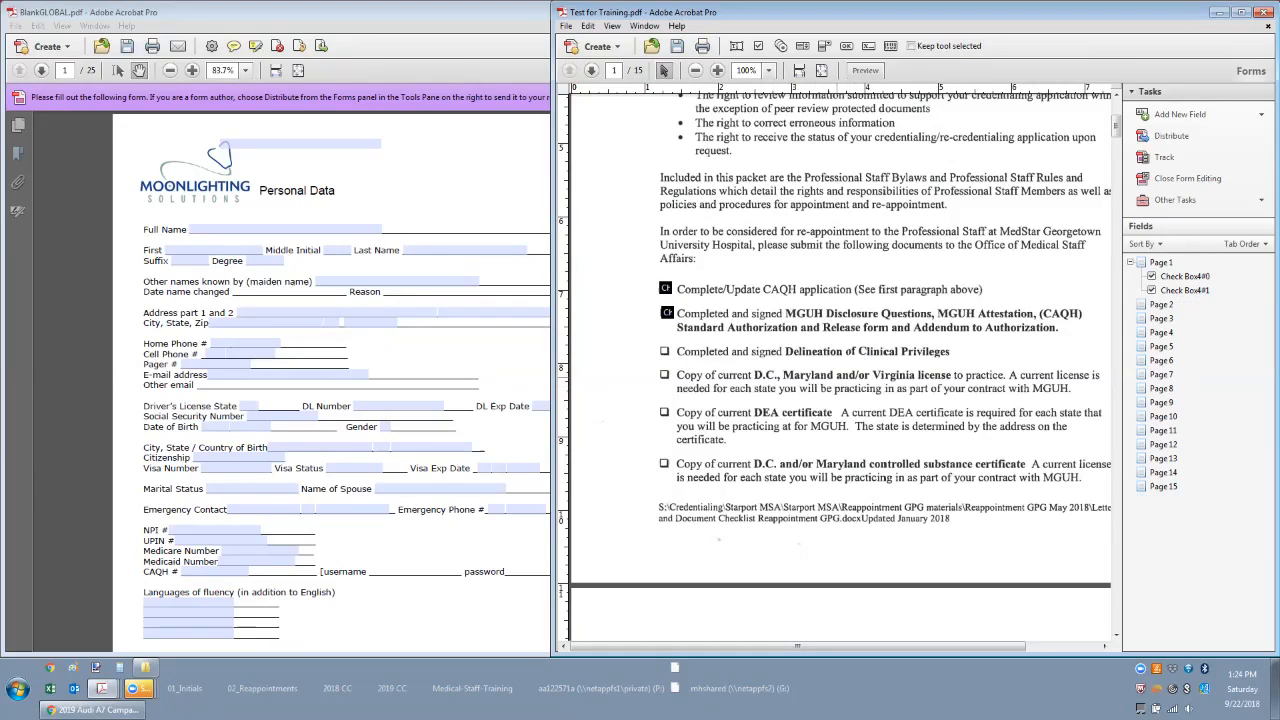
- Create multiple copies of the CAQH check box with Place Multiple Fields, set to 6 down and 1 across
click(665, 288)
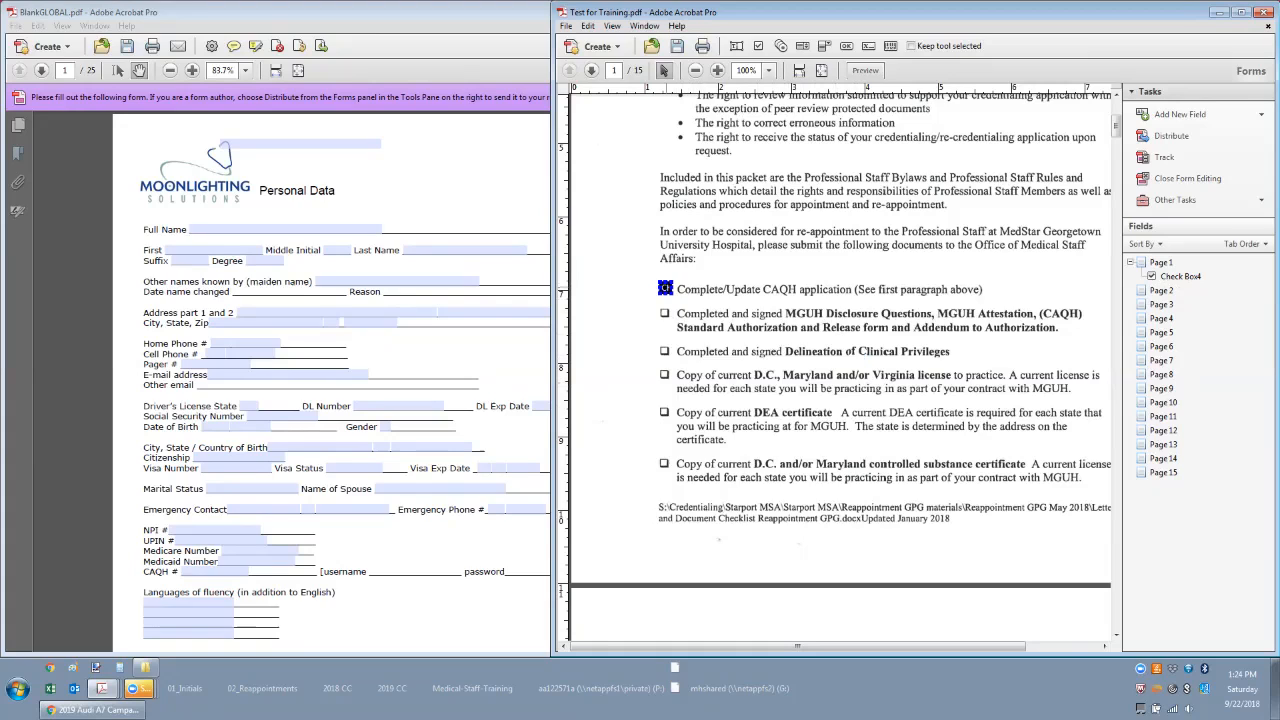
right_click(665, 288)
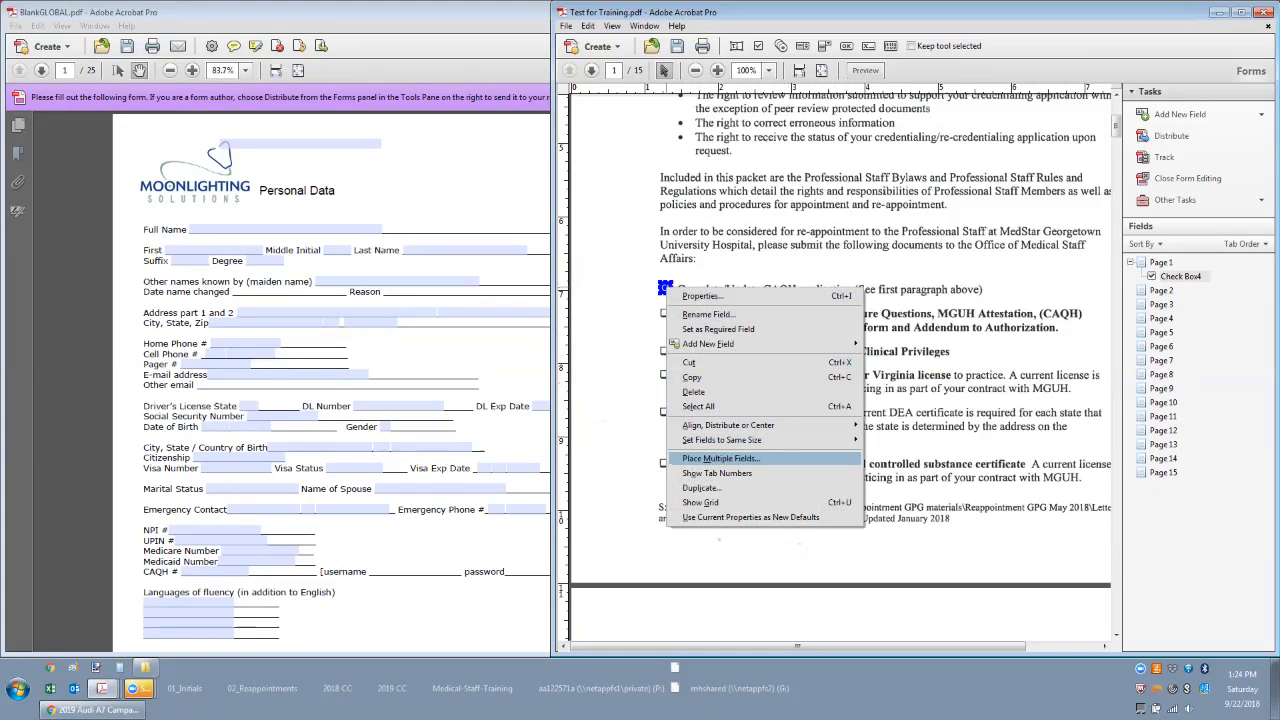
click(720, 458)
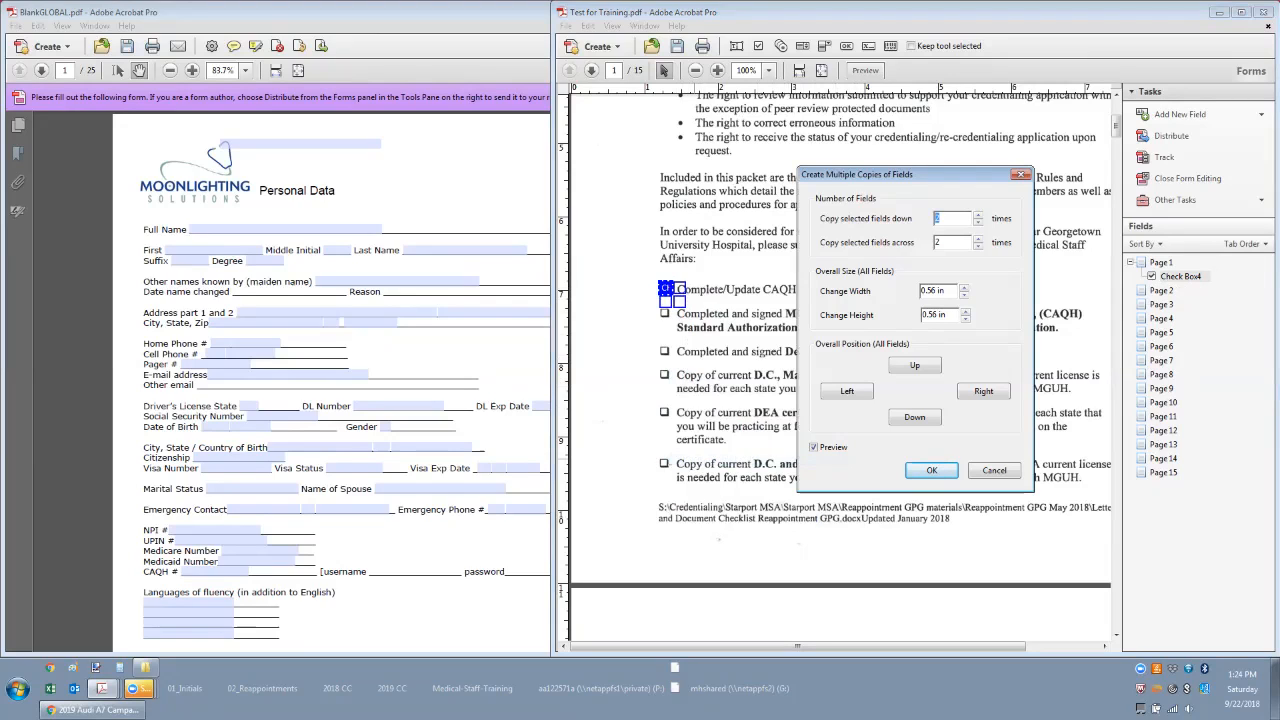
text(2)
key(Tab)
text(1)
click(937, 218)
double_click(937, 218)
text(6)
key(Tab)
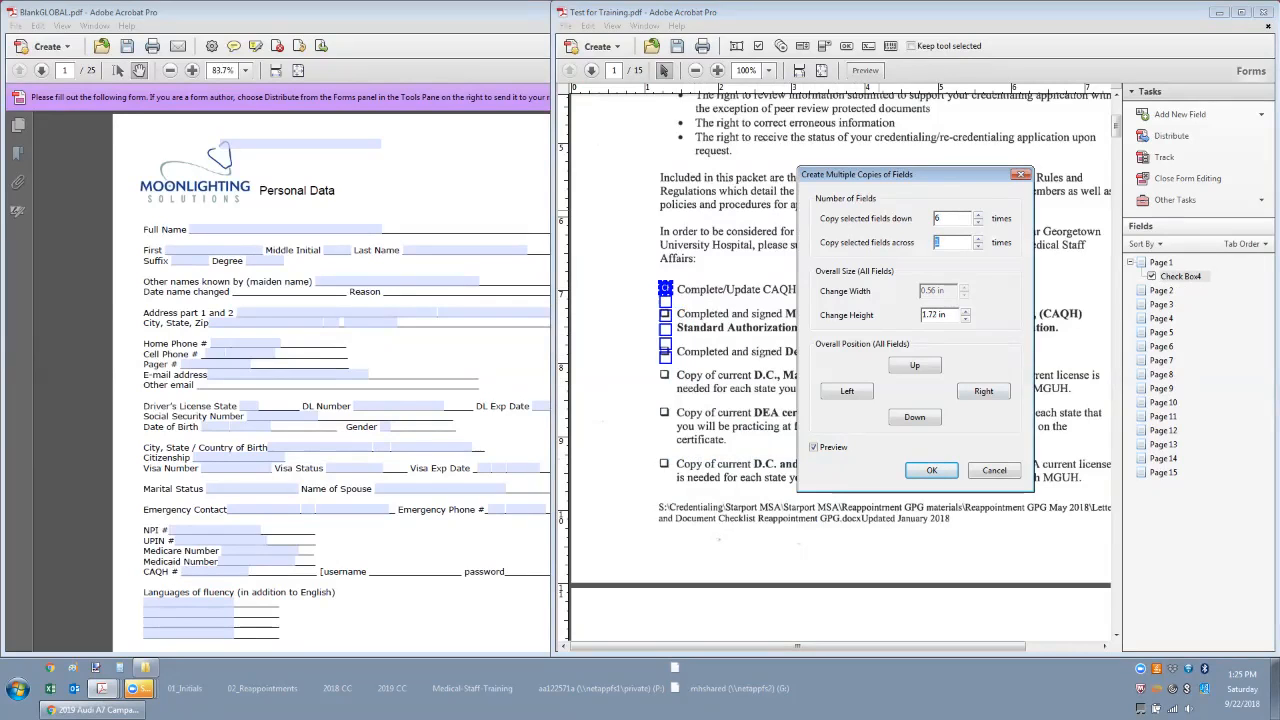
click(931, 470)
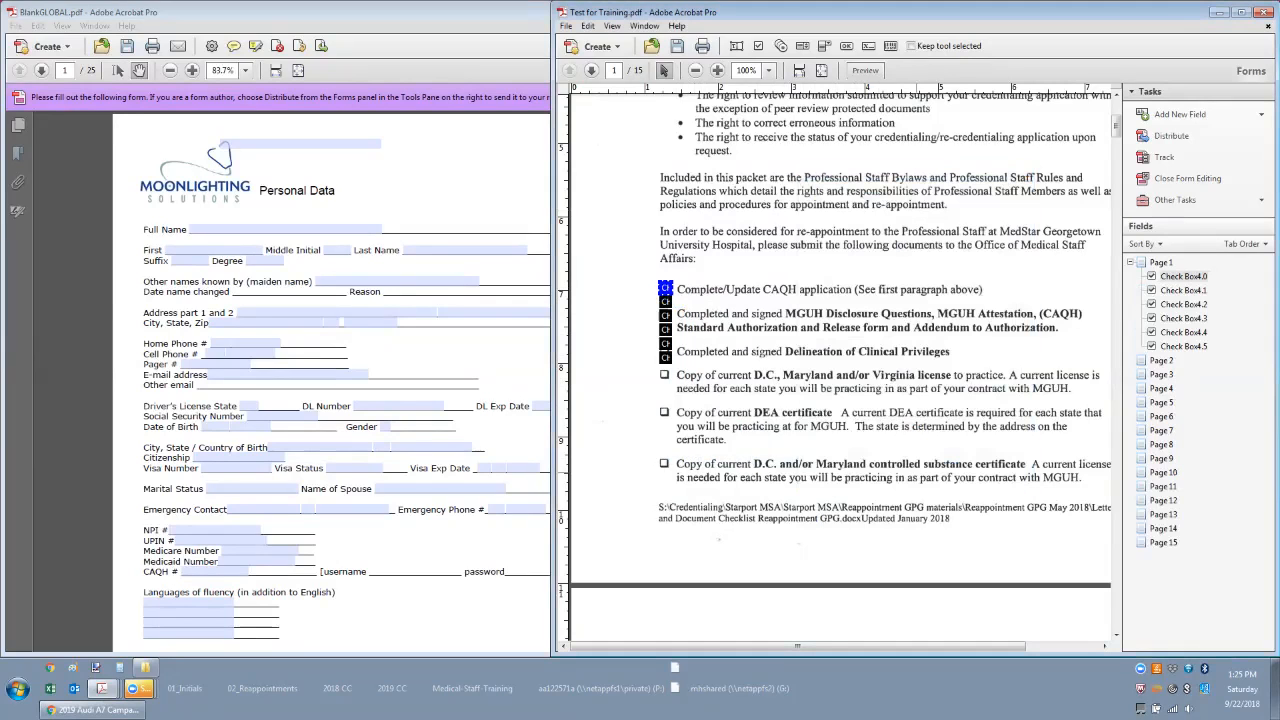
- Move the stacked check box copies onto the printed boxes of the remaining five checklist items on page 1
drag(665, 328, 692, 370)
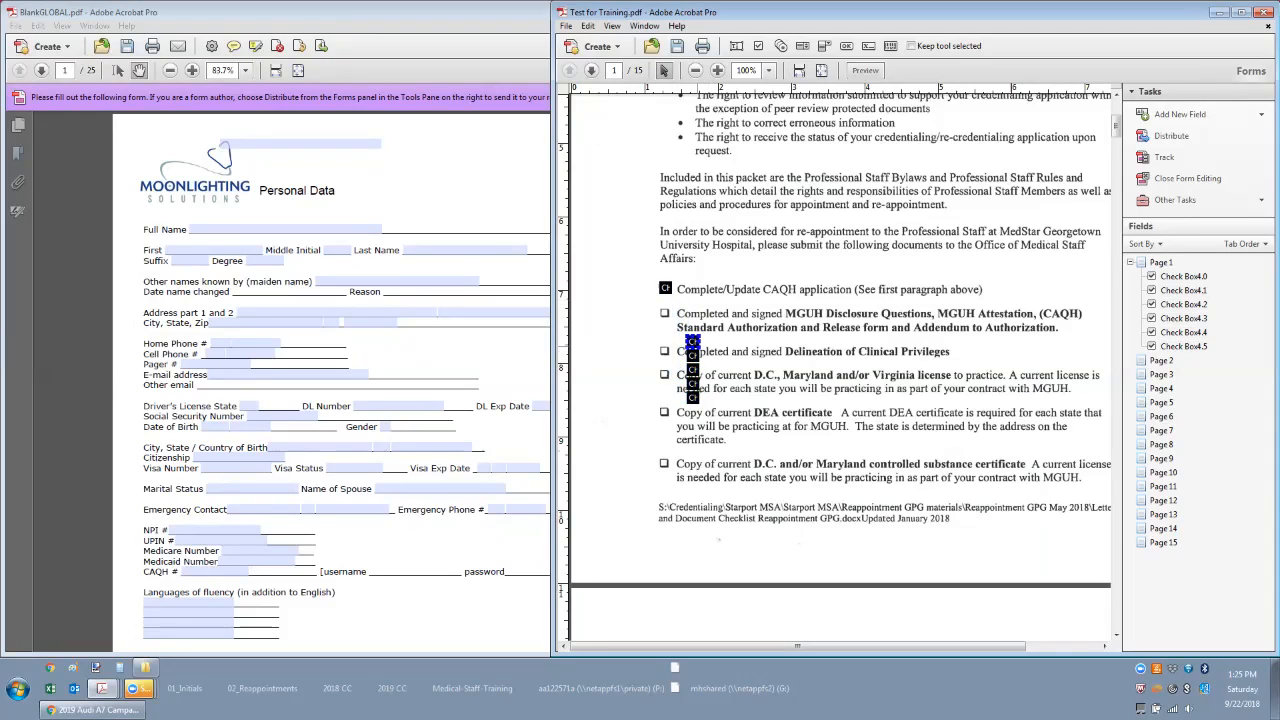
double_click(692, 342)
key(Escape)
drag(692, 342, 665, 314)
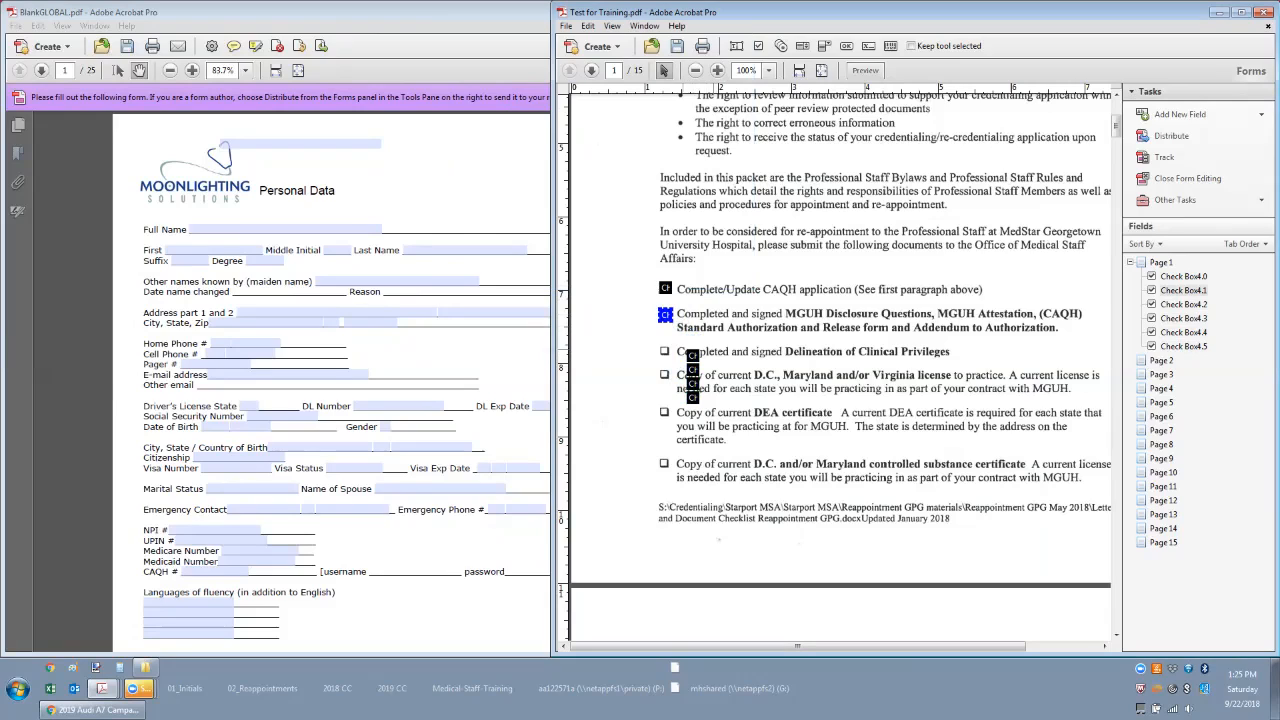
drag(692, 356, 667, 461)
click(692, 384)
- Copy all six check box fields from page 1 and paste them onto page 2
scroll(661, 351, down, 10)
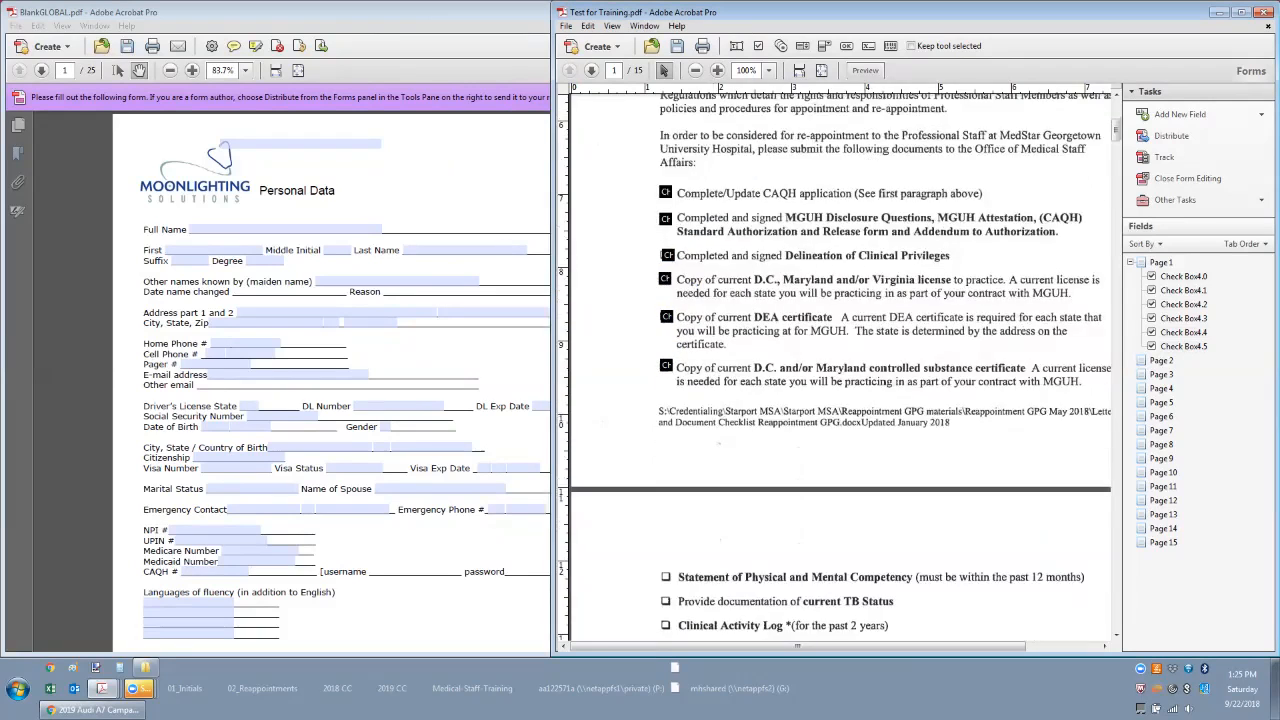
scroll(839, 369, down, 1)
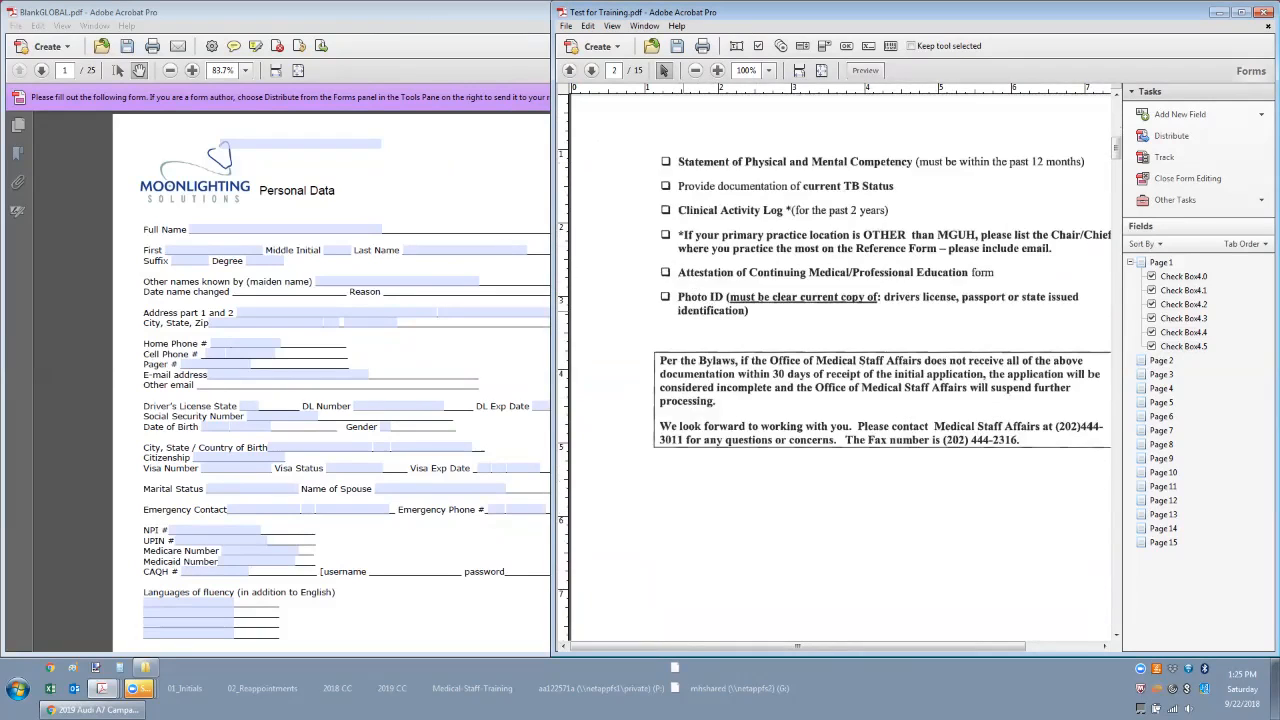
scroll(839, 365, up, 13)
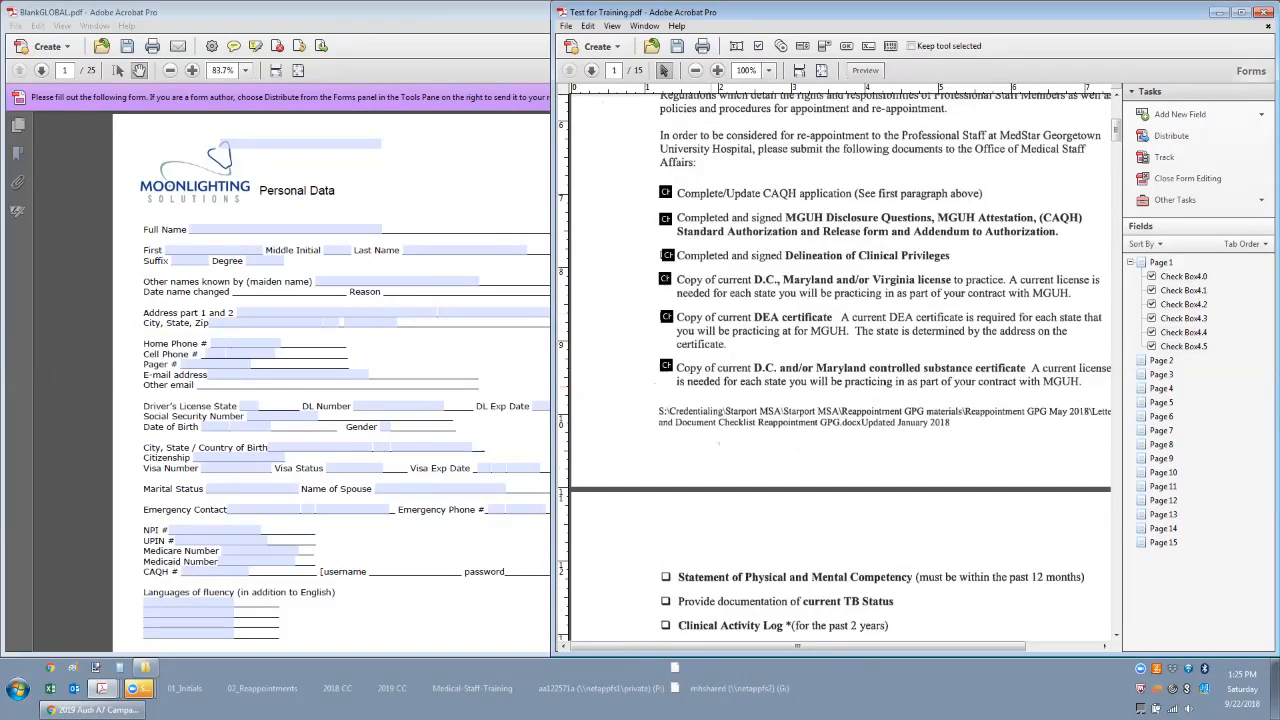
drag(712, 388, 626, 166)
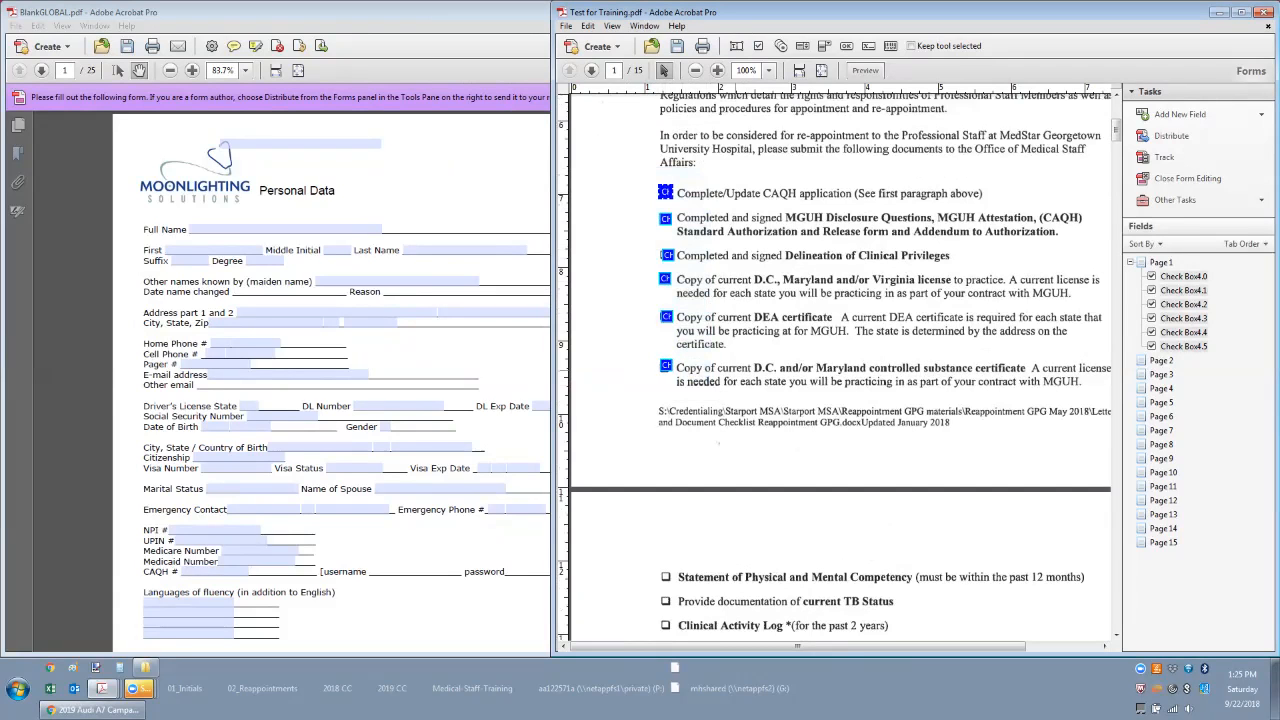
click(800, 455)
scroll(800, 455, down, 5)
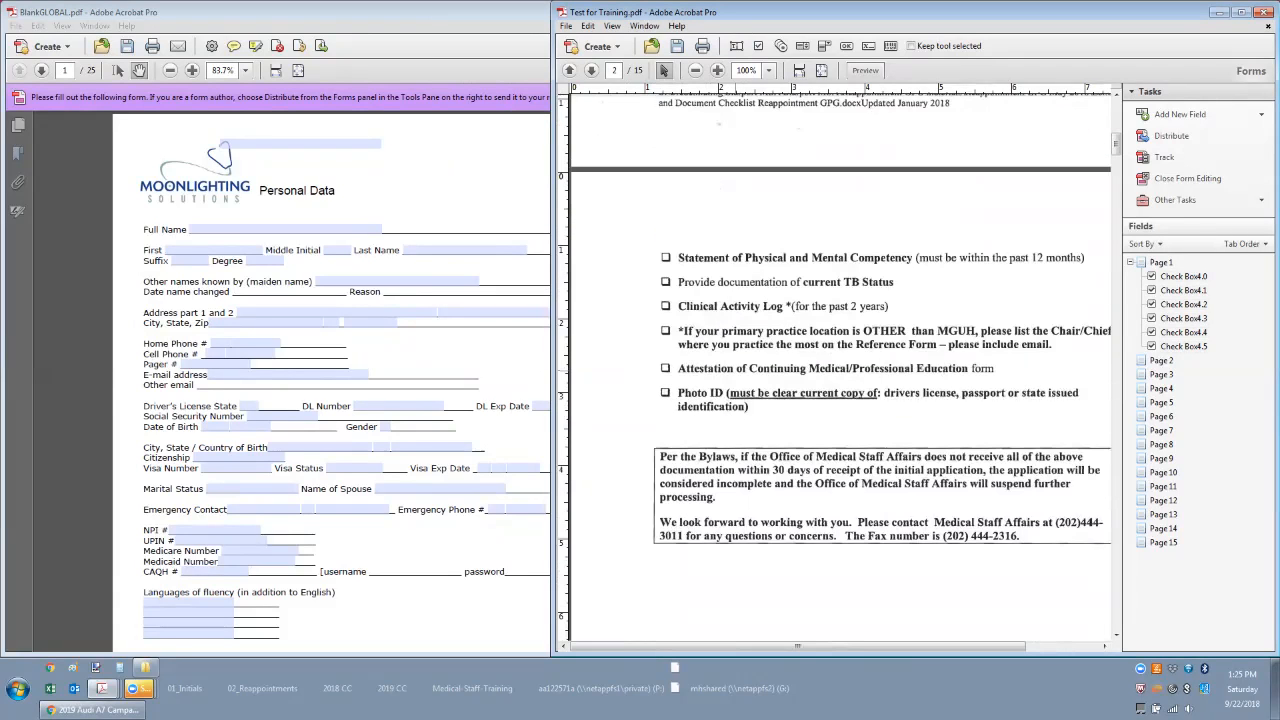
key(ctrl+v)
click(840, 318)
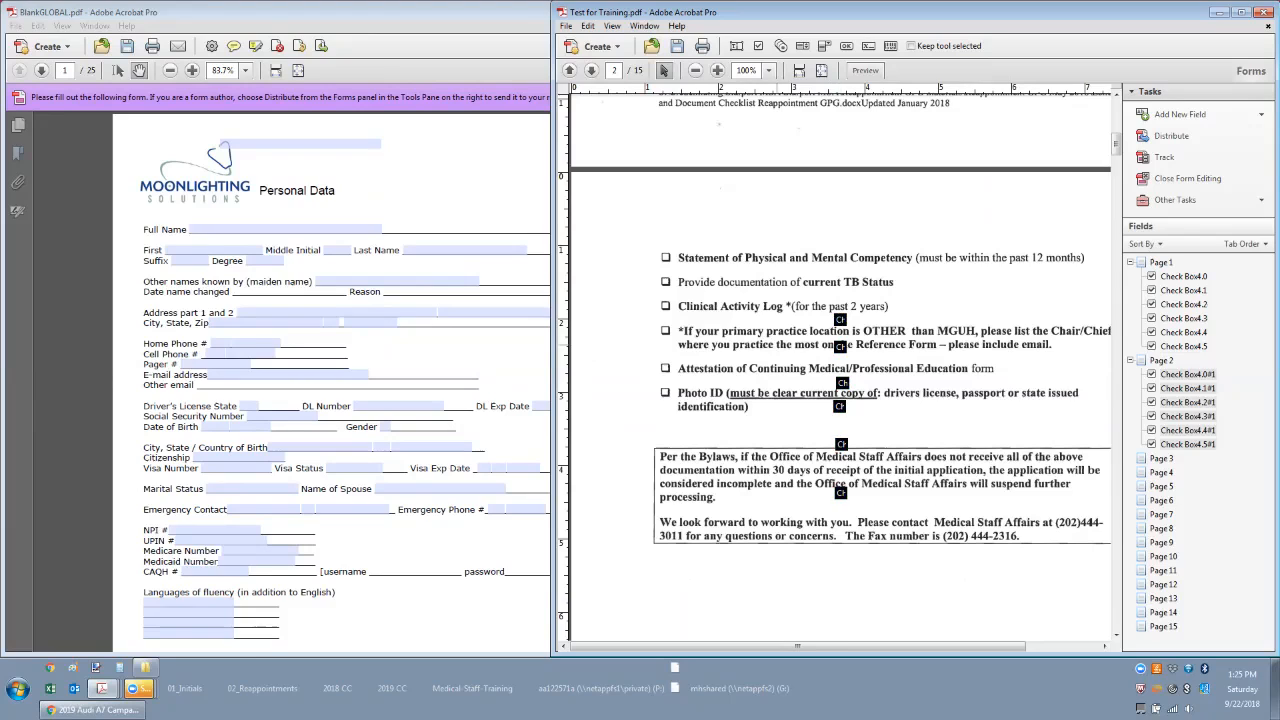
- Position the six pasted check boxes over the page 2 checklist boxes, from "Statement of Physical and Mental Competency" to "Photo ID"
double_click(840, 318)
click(715, 268)
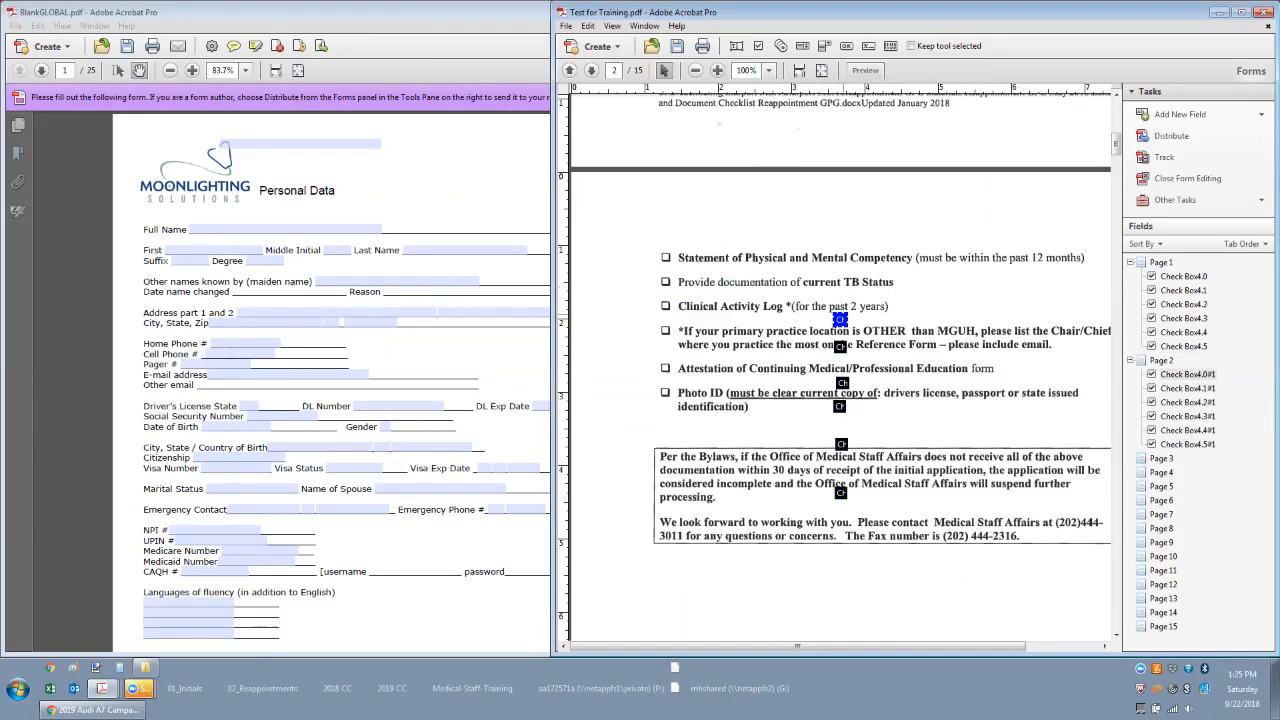
drag(840, 318, 669, 258)
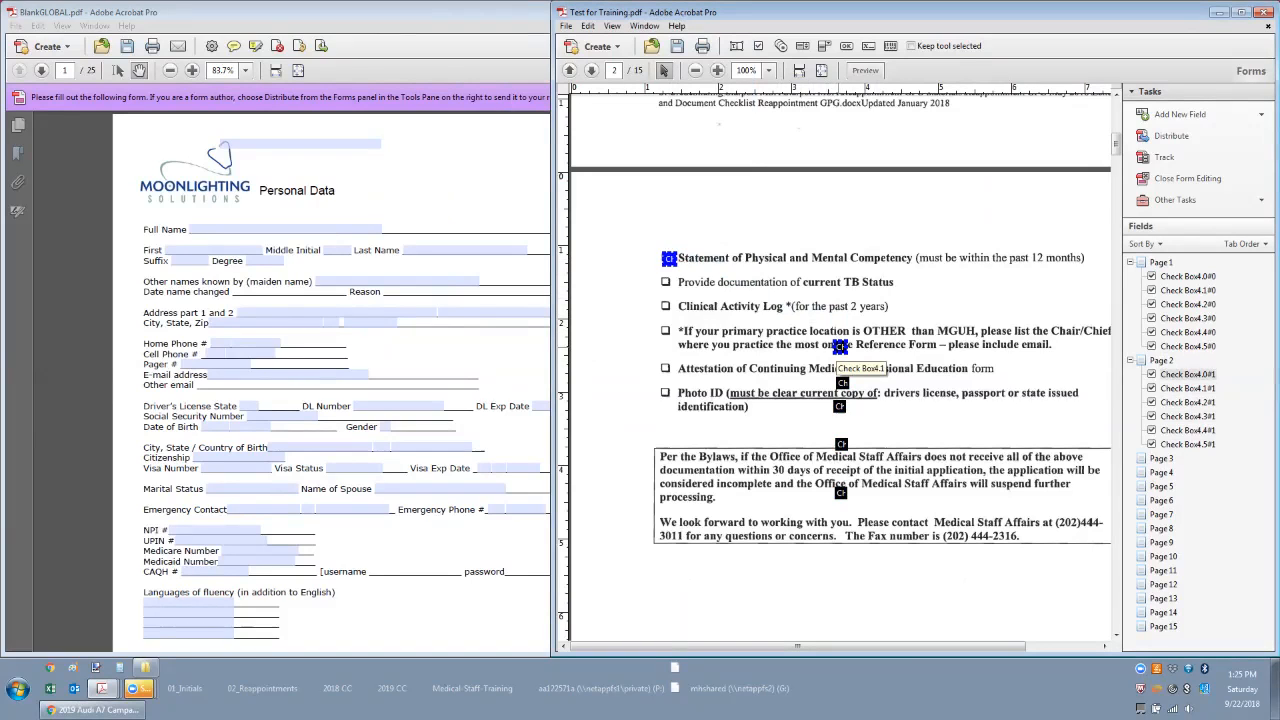
drag(840, 346, 668, 280)
drag(843, 383, 666, 306)
drag(840, 406, 665, 367)
click(842, 444)
drag(841, 492, 665, 390)
scroll(842, 393, down, 10)
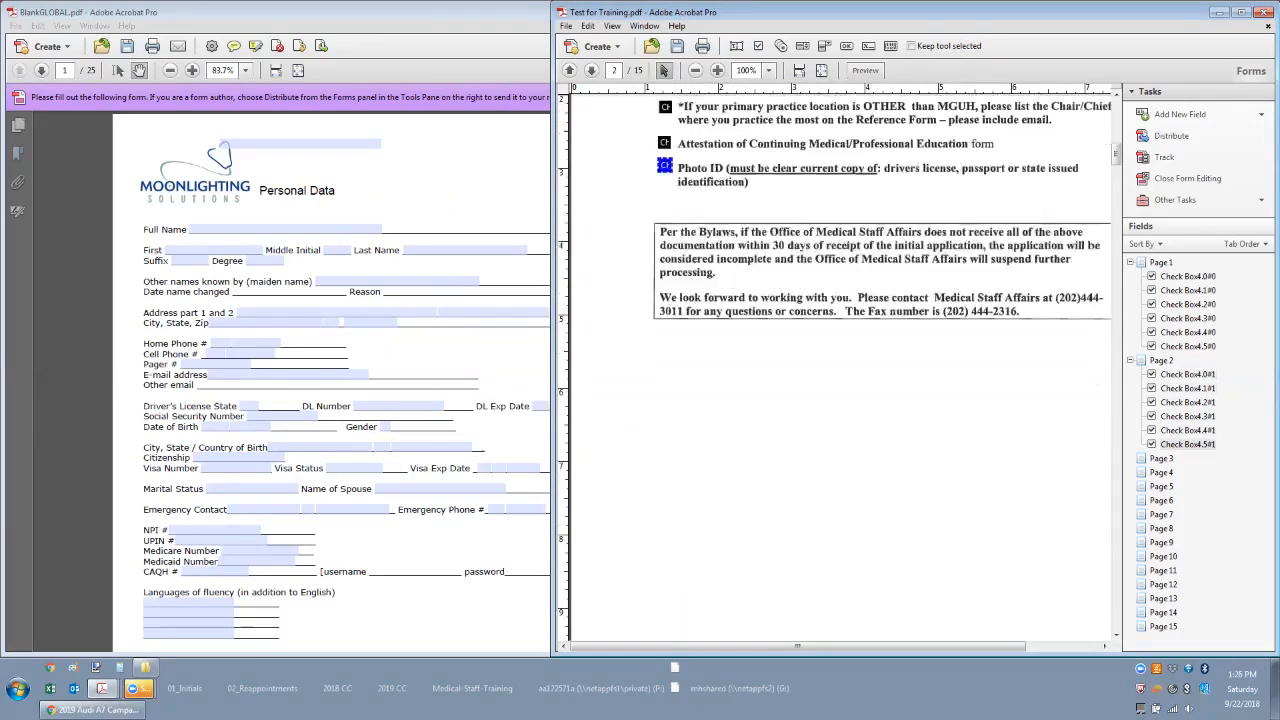
scroll(842, 393, down, 10)
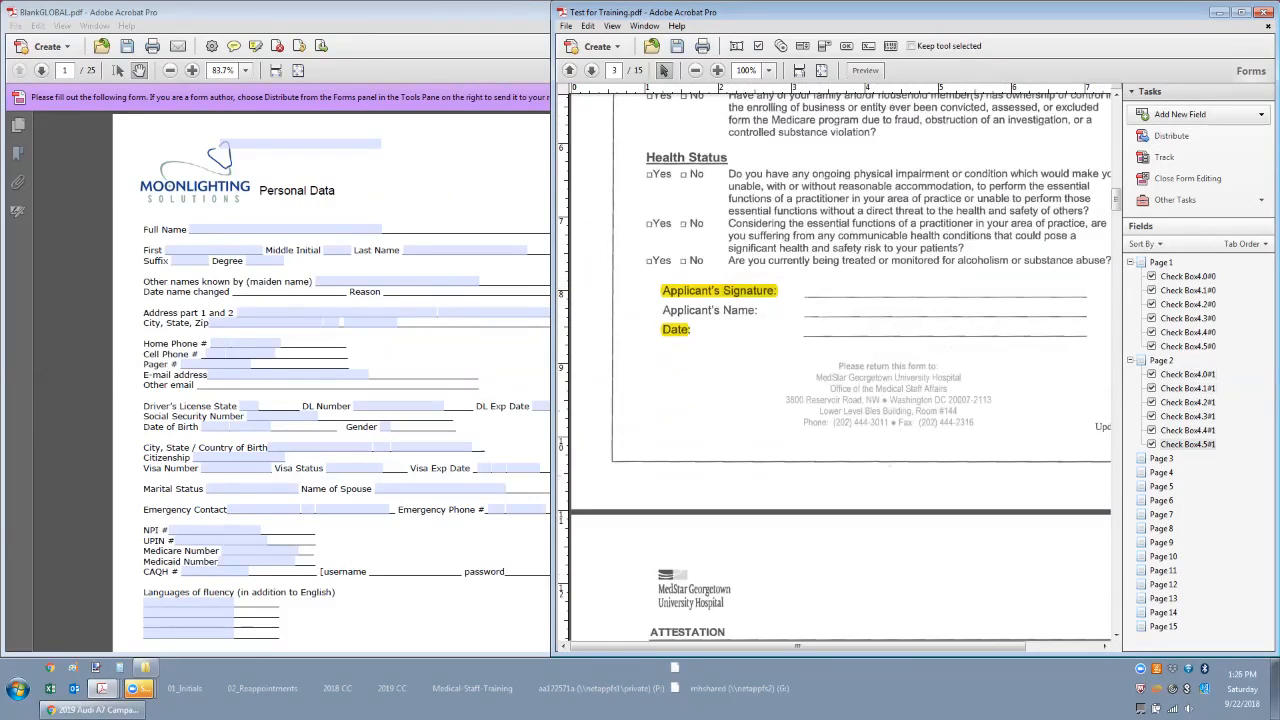
click(1190, 114)
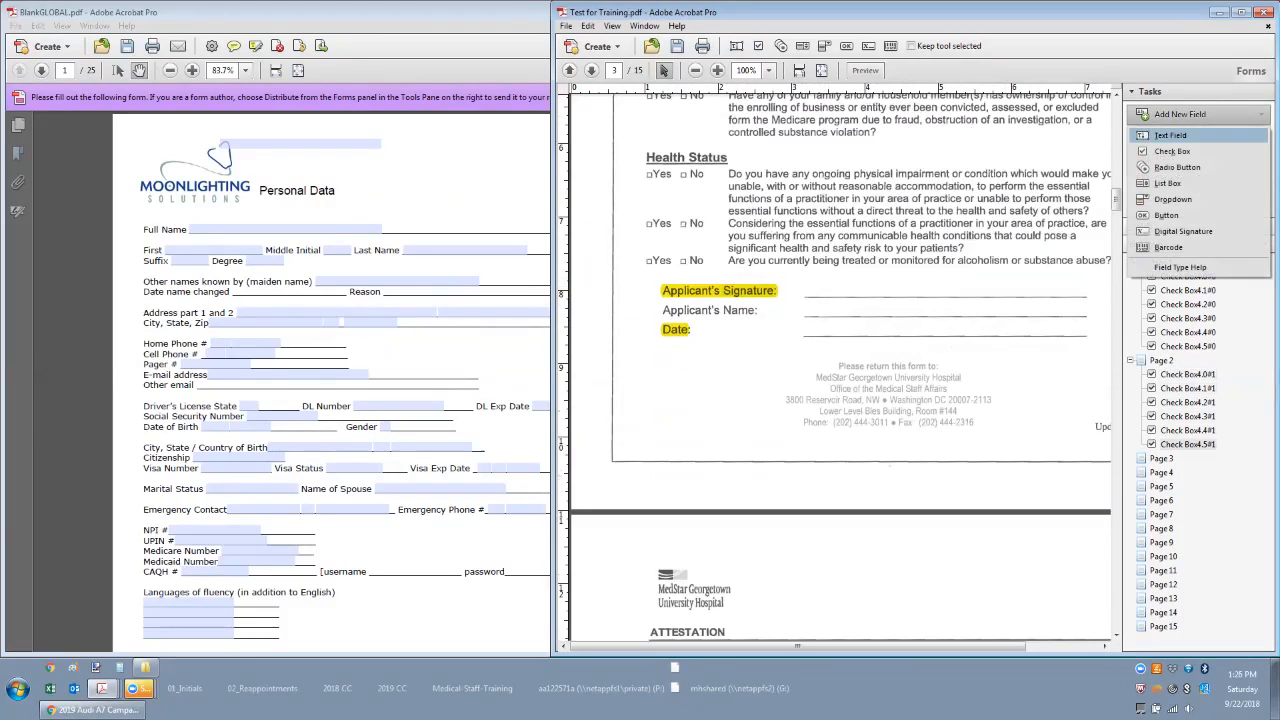
click(1170, 135)
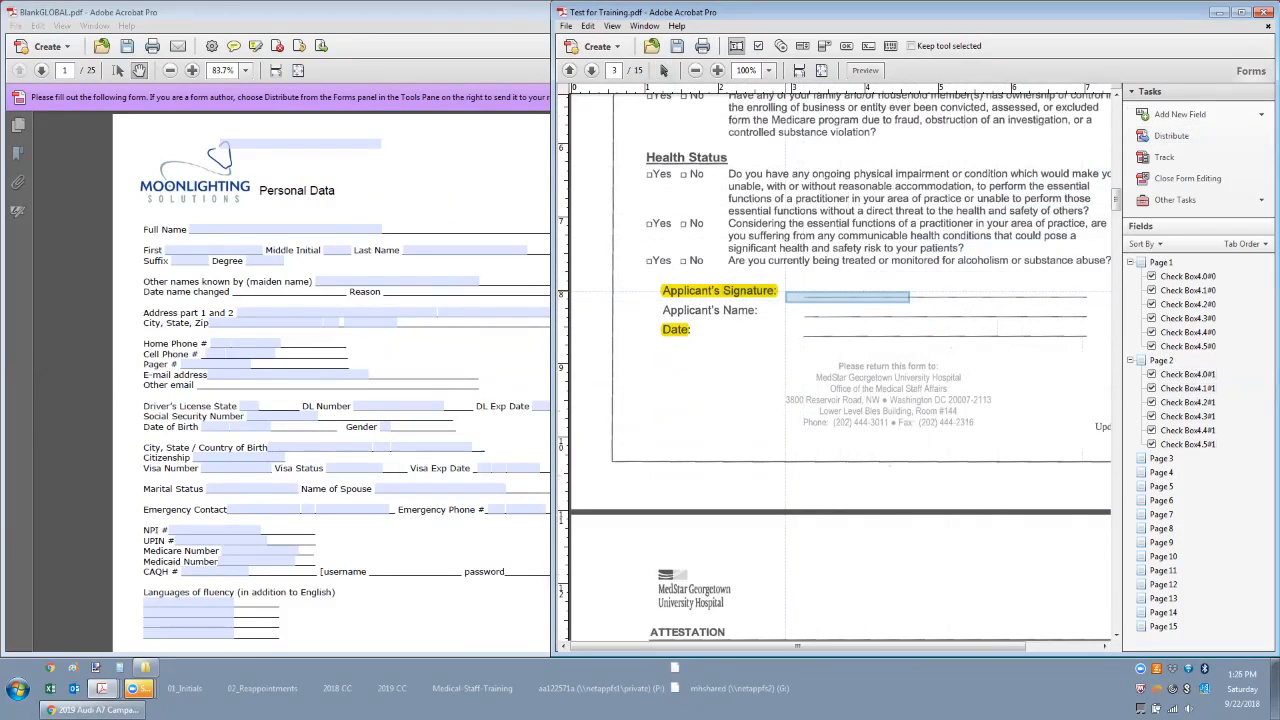
click(664, 70)
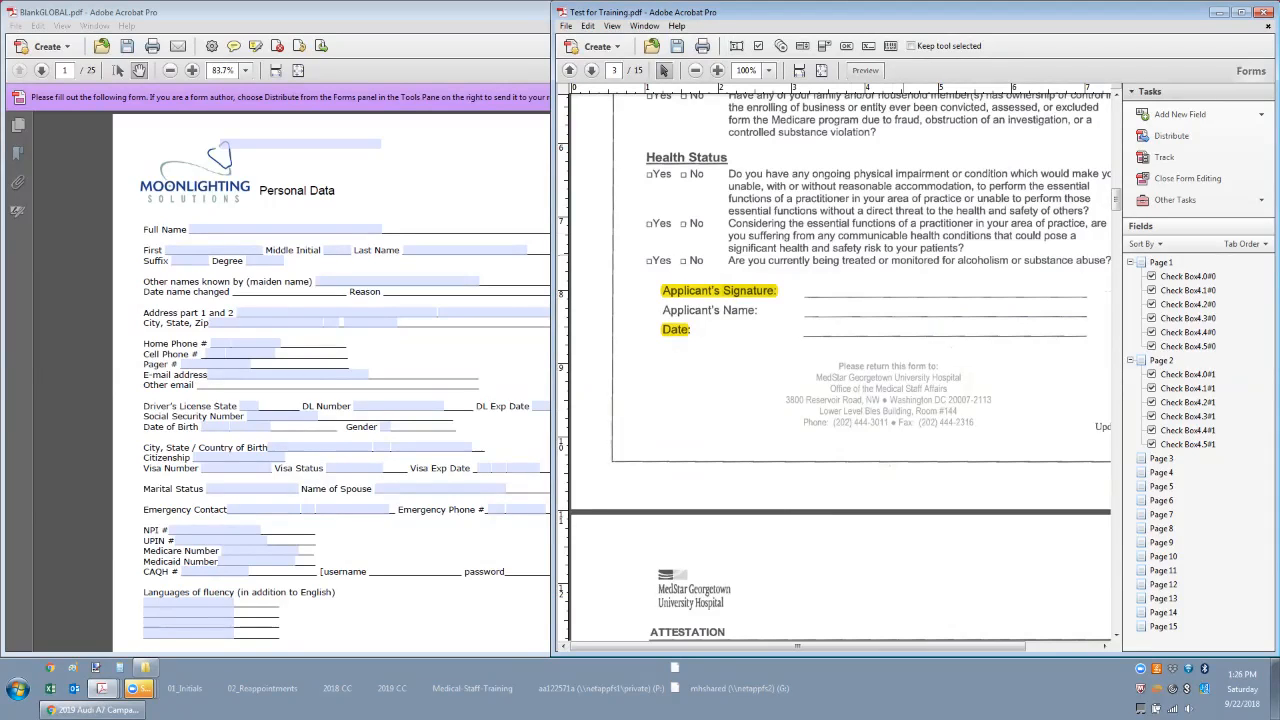
- Switch to BlankGLOBAL.pdf and copy the PSFULLNAME field beside Full Name using the Select Object tool
click(440, 190)
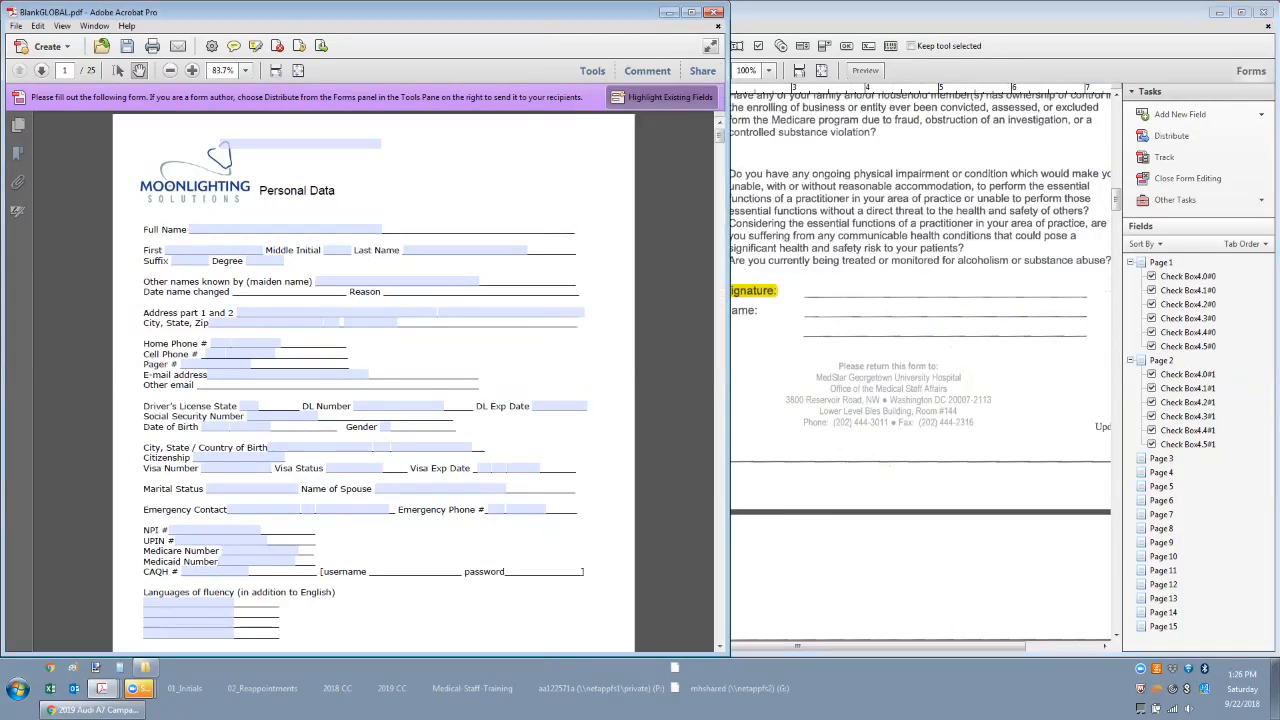
click(592, 70)
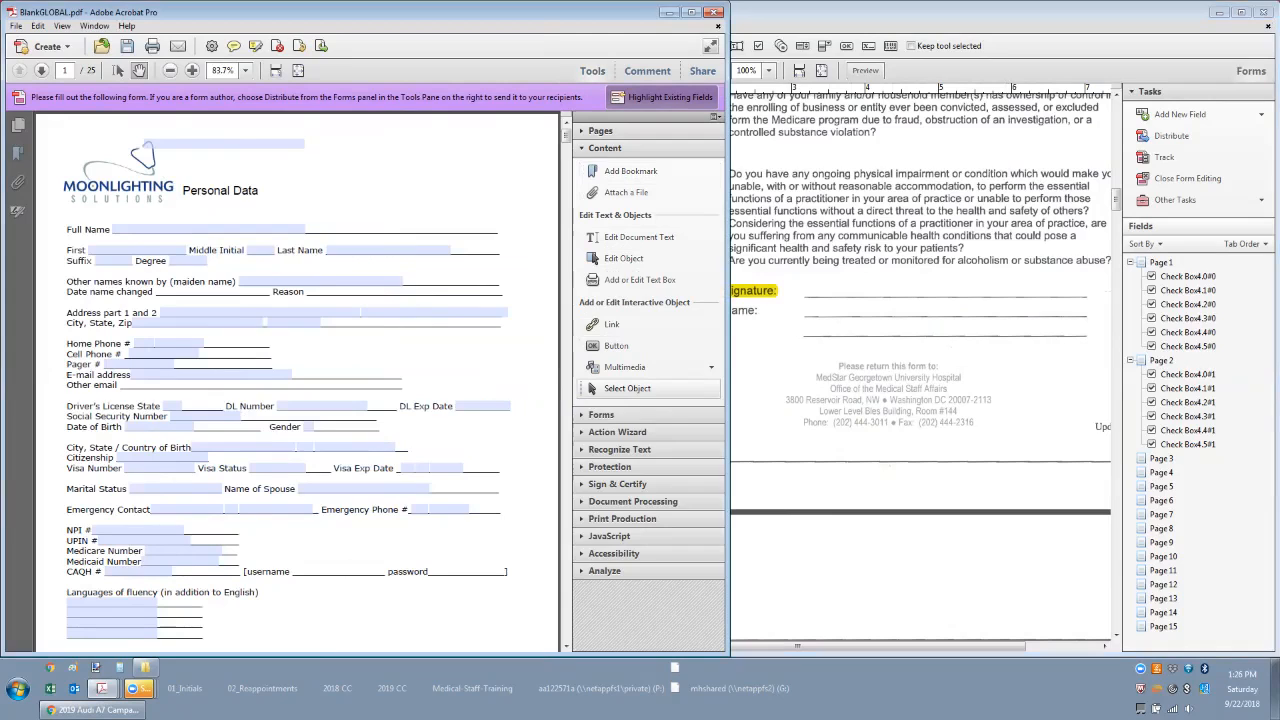
click(627, 388)
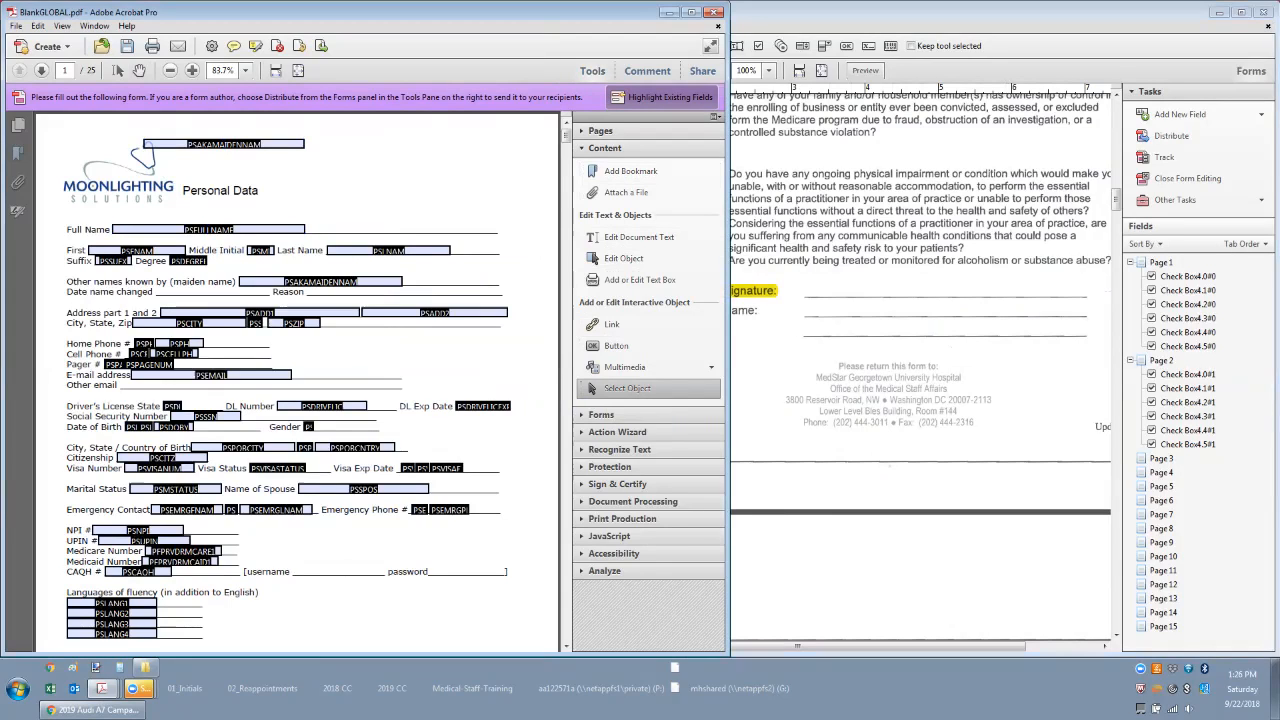
click(252, 230)
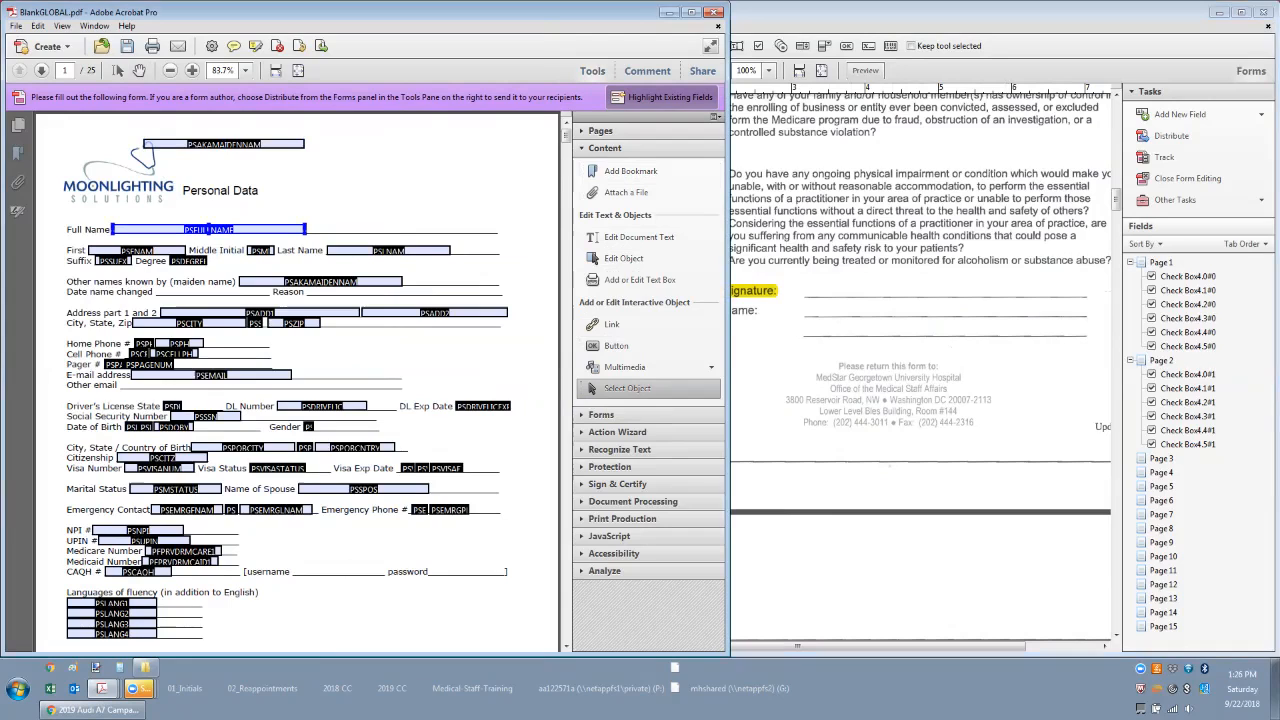
- Paste the PSFULLNAME field into Test for Training.pdf and place it on the Applicant's Name line on page 3
click(860, 350)
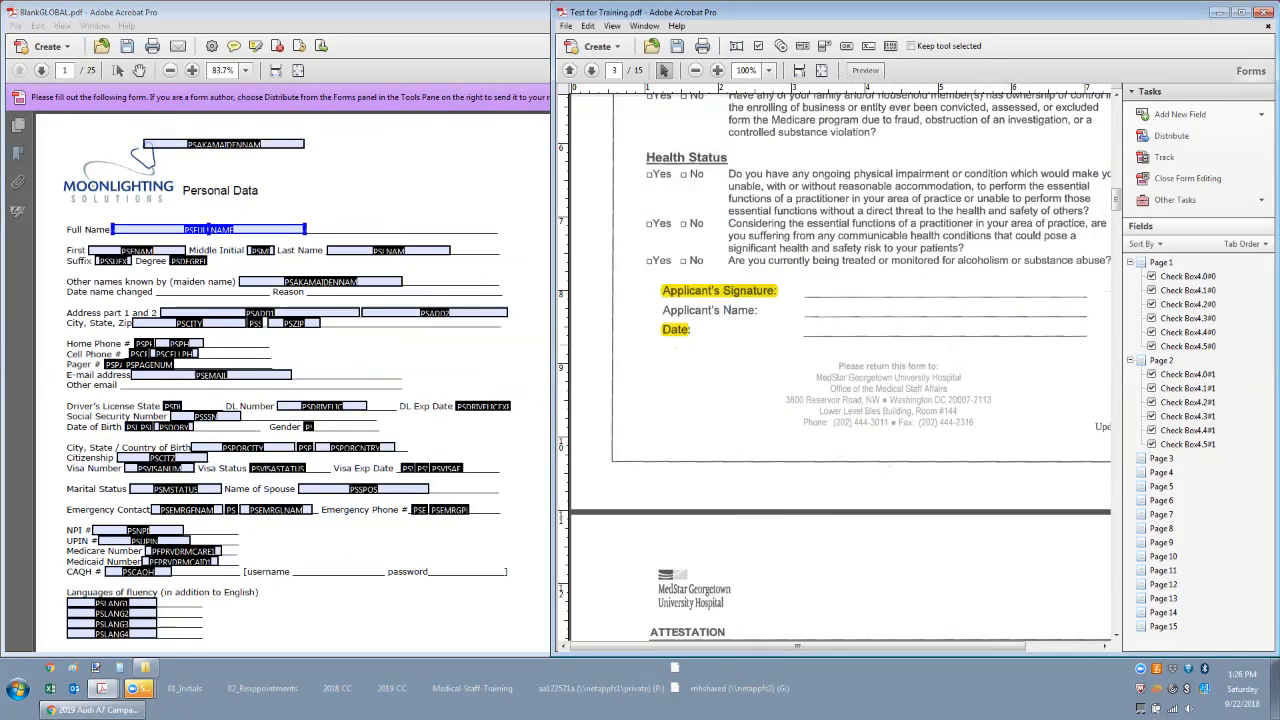
key(ctrl+v)
drag(840, 301, 918, 308)
click(918, 346)
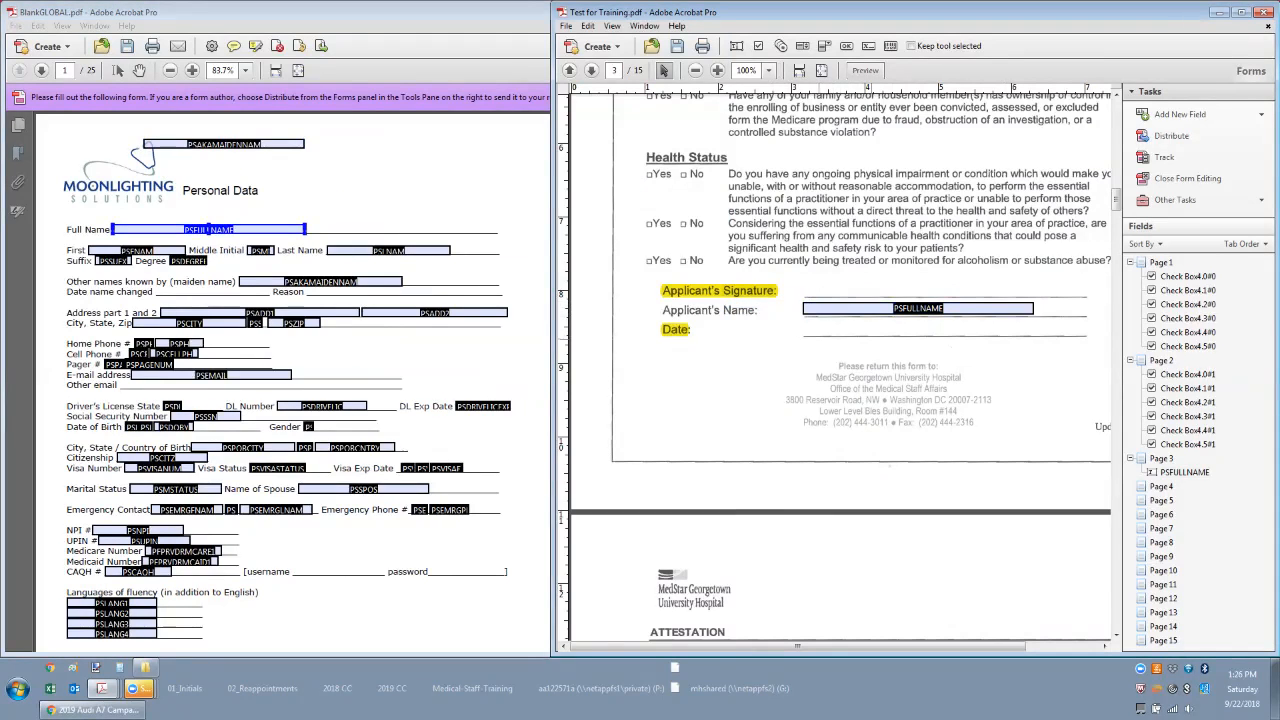
- Paste another PSFULLNAME field on page 4 and place it on the Printed Name line of the Attestation
scroll(840, 360, down, 15)
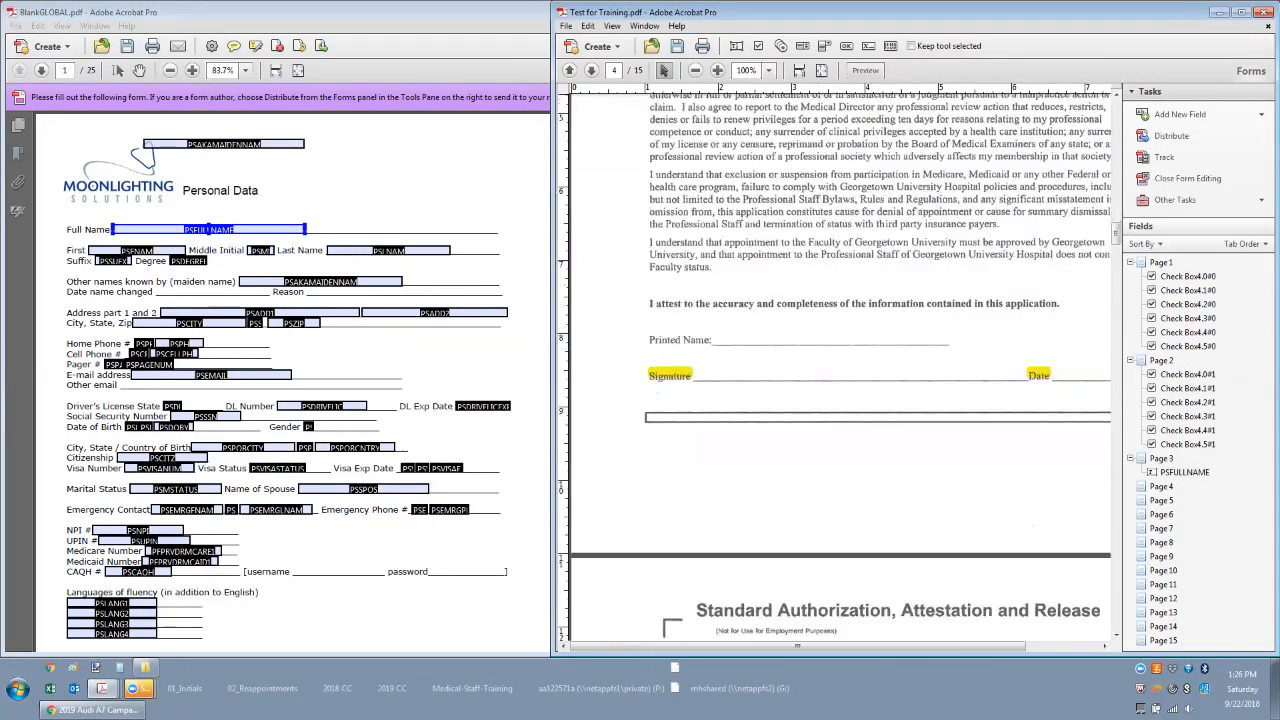
scroll(840, 360, down, 1)
key(ctrl+v)
drag(850, 324, 819, 307)
click(820, 430)
- Paste a PSFULLNAME field on page 5 and place it on the Name (print) line of the authorization release
scroll(820, 430, down, 6)
scroll(840, 365, down, 5)
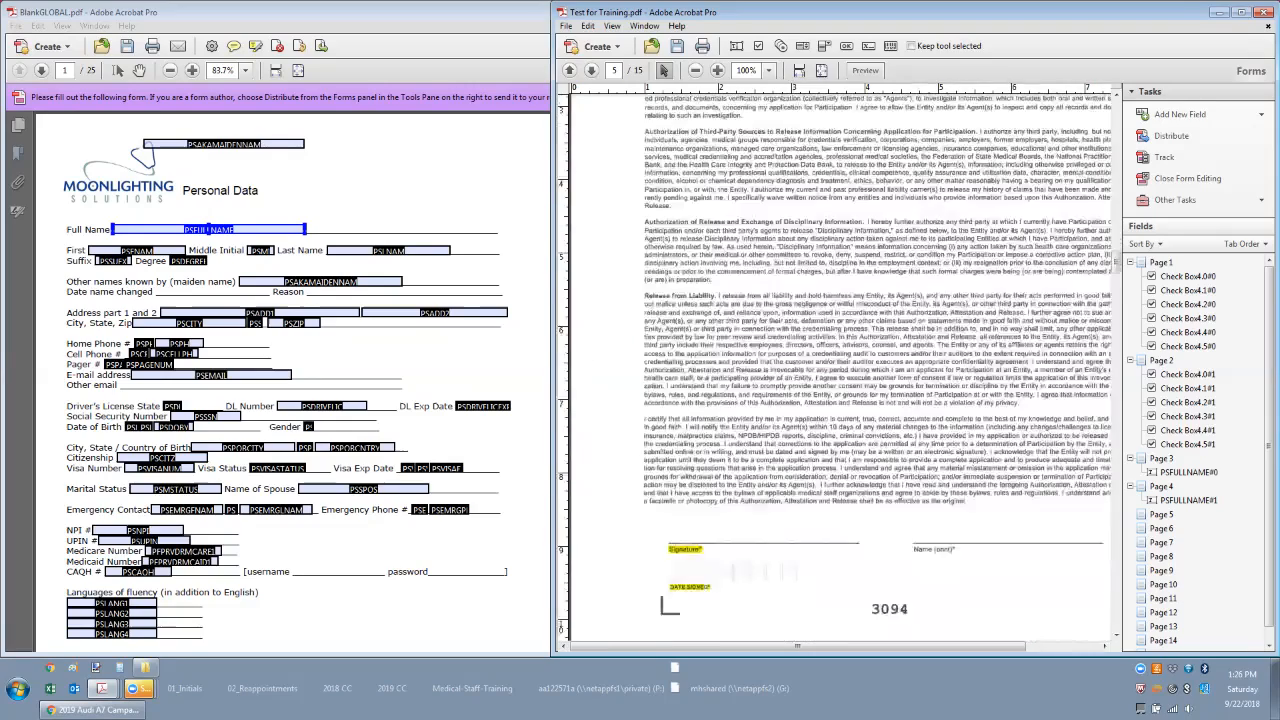
key(ctrl+v)
drag(795, 378, 940, 442)
click(919, 432)
- Paste a PSFULLNAME field on page 6 and move it onto the Applicant's Name line of the Addendum to Authorization
scroll(940, 442, down, 6)
scroll(840, 365, down, 6)
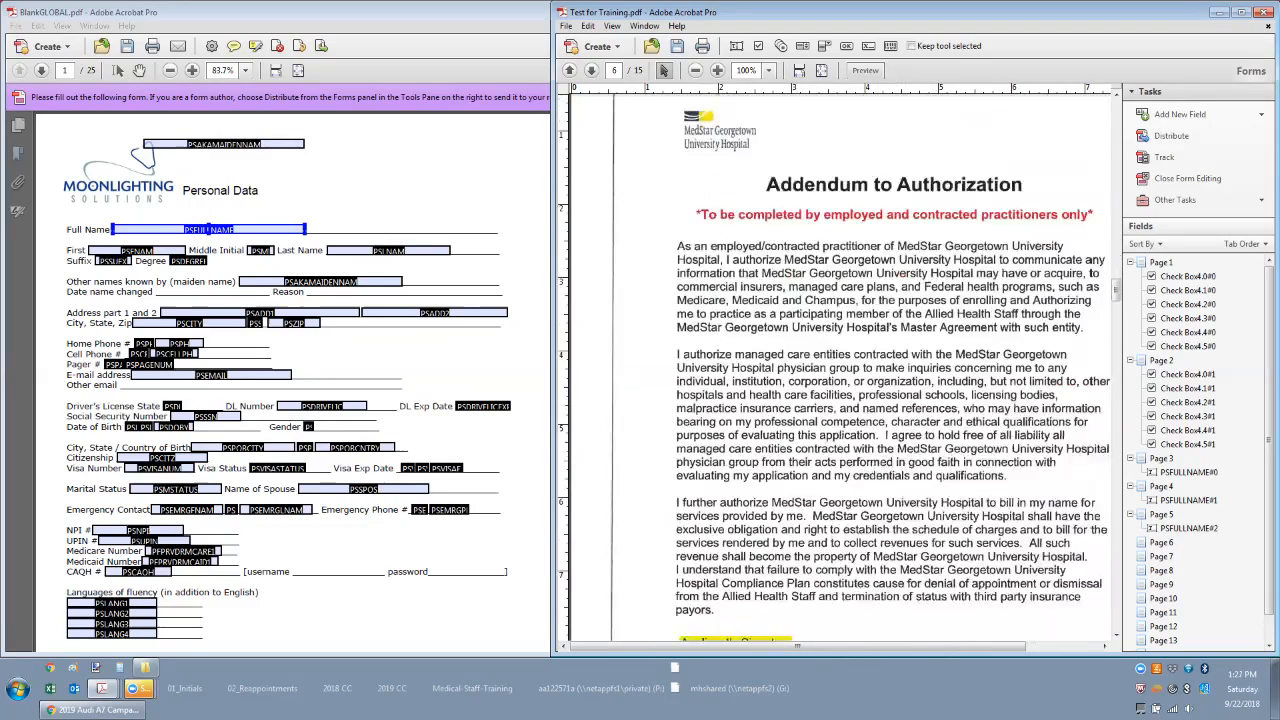
key(ctrl+v)
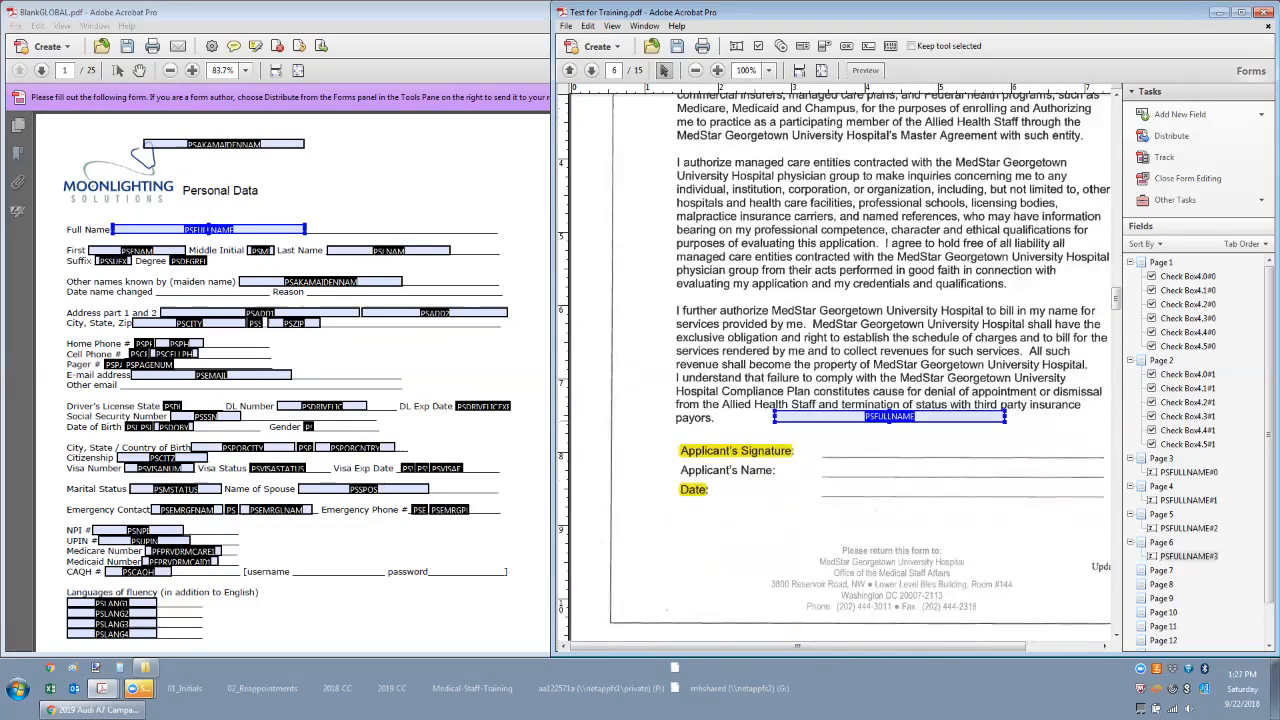
double_click(889, 416)
click(717, 268)
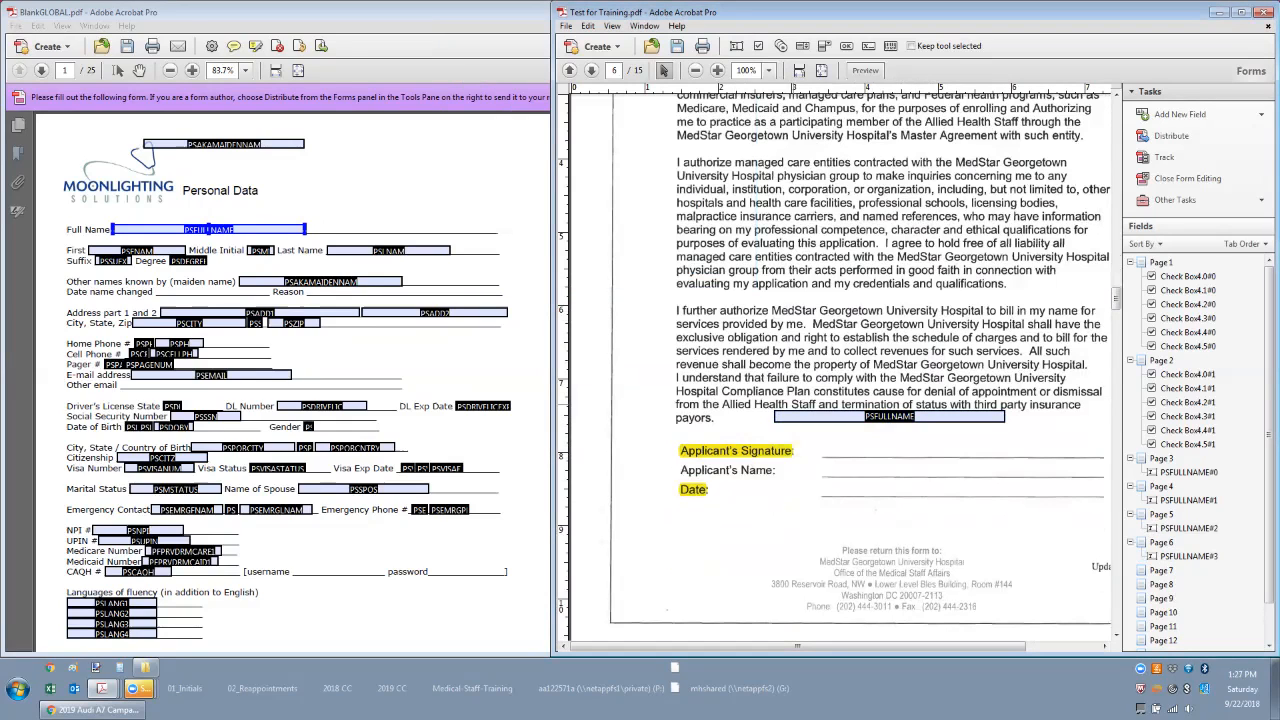
drag(815, 417, 817, 418)
drag(819, 431, 868, 471)
- Select the PSFNAM, PSMI and PSLNAM fields together in BlankGLOBAL.pdf and copy them for the page 7 applicant name line
scroll(868, 471, down, 7)
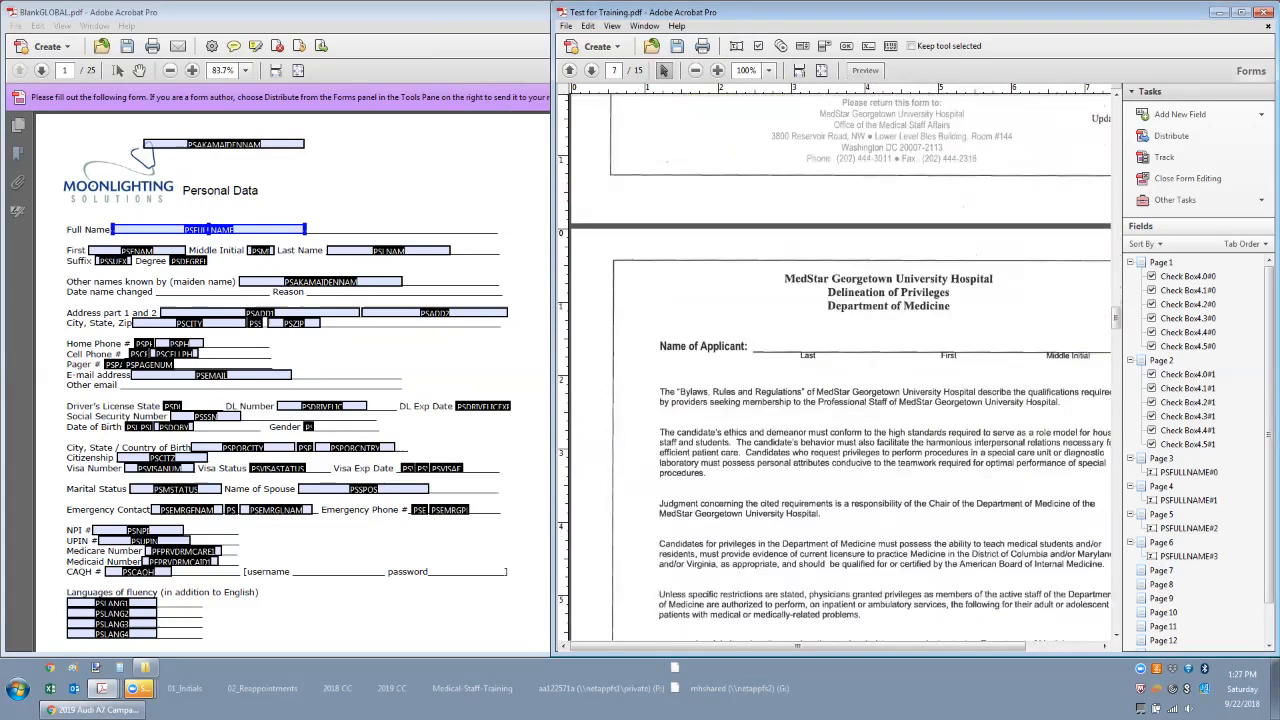
scroll(840, 370, down, 1)
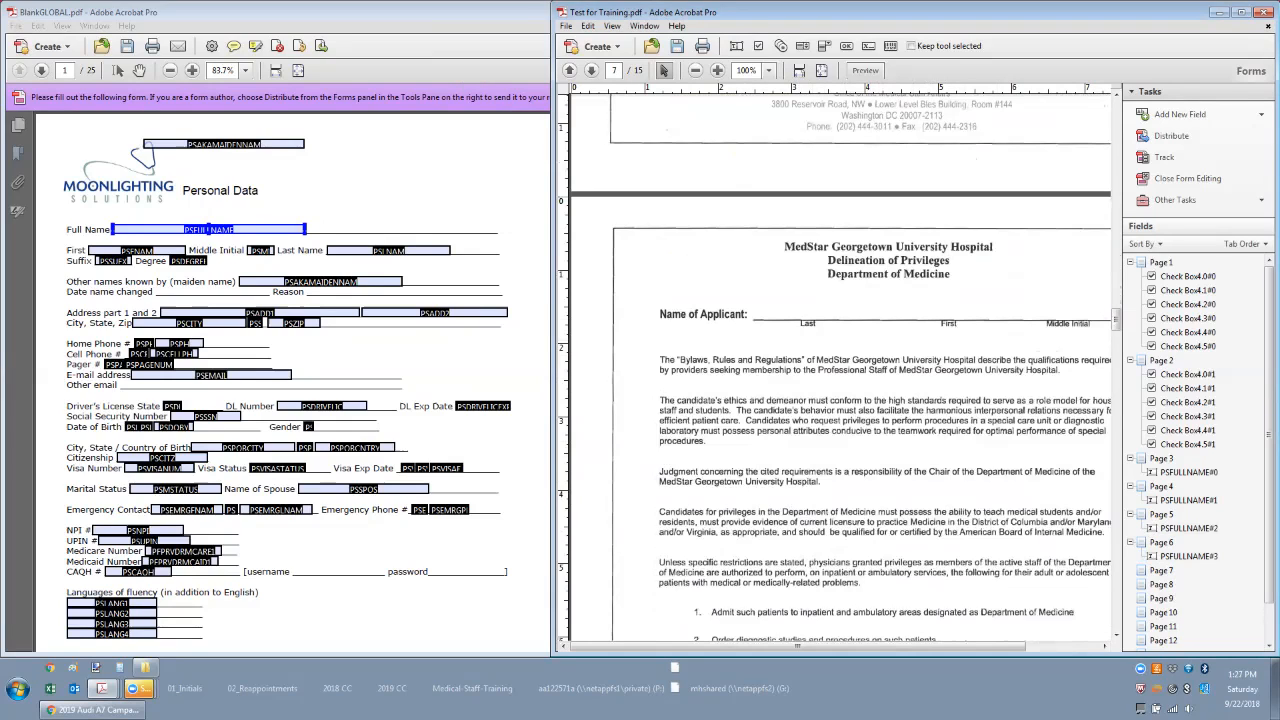
click(420, 192)
drag(69, 243, 376, 248)
key(ctrl+c)
- Paste the three name fields on page 7 and position PSLNAM over Last, PSFNAM over First and PSMI over Middle Initial
click(860, 290)
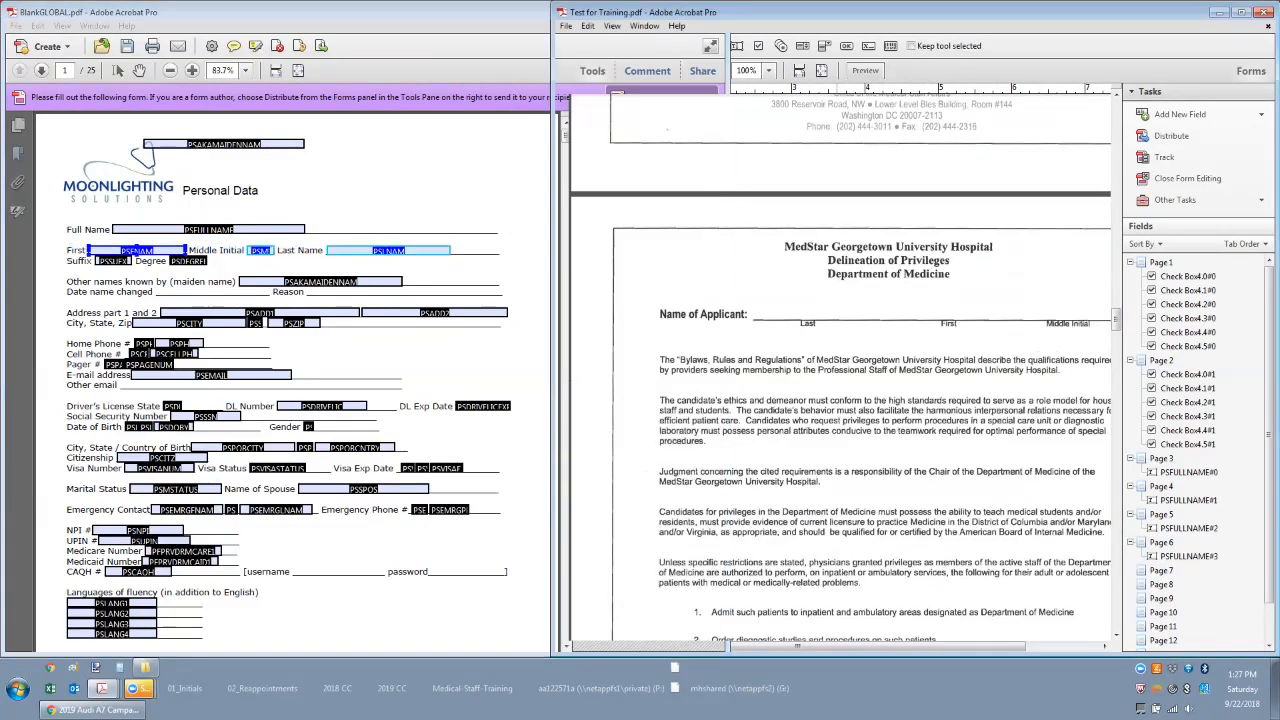
key(ctrl+v)
click(860, 290)
drag(982, 418, 826, 316)
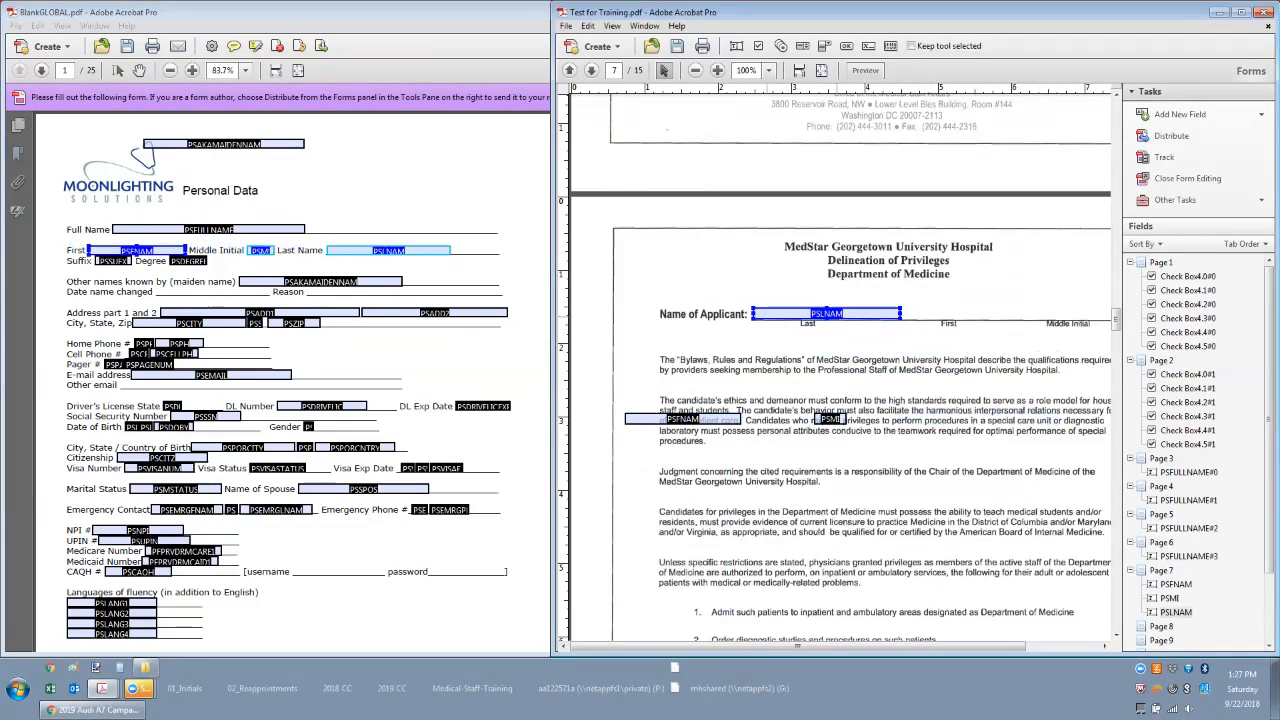
drag(684, 419, 962, 313)
drag(830, 418, 1065, 310)
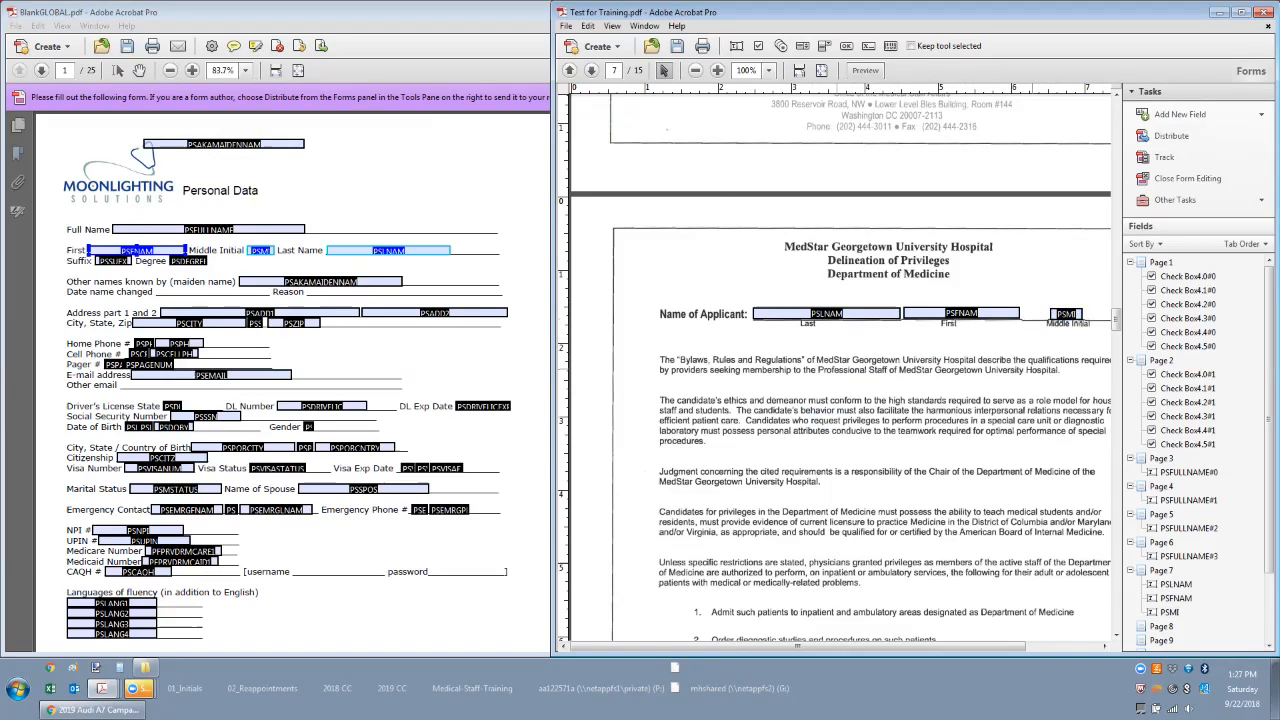
- Look through the Delineation of Privileges pages and go back over the placed fields to the document check list
scroll(1065, 310, down, 10)
scroll(840, 370, down, 9)
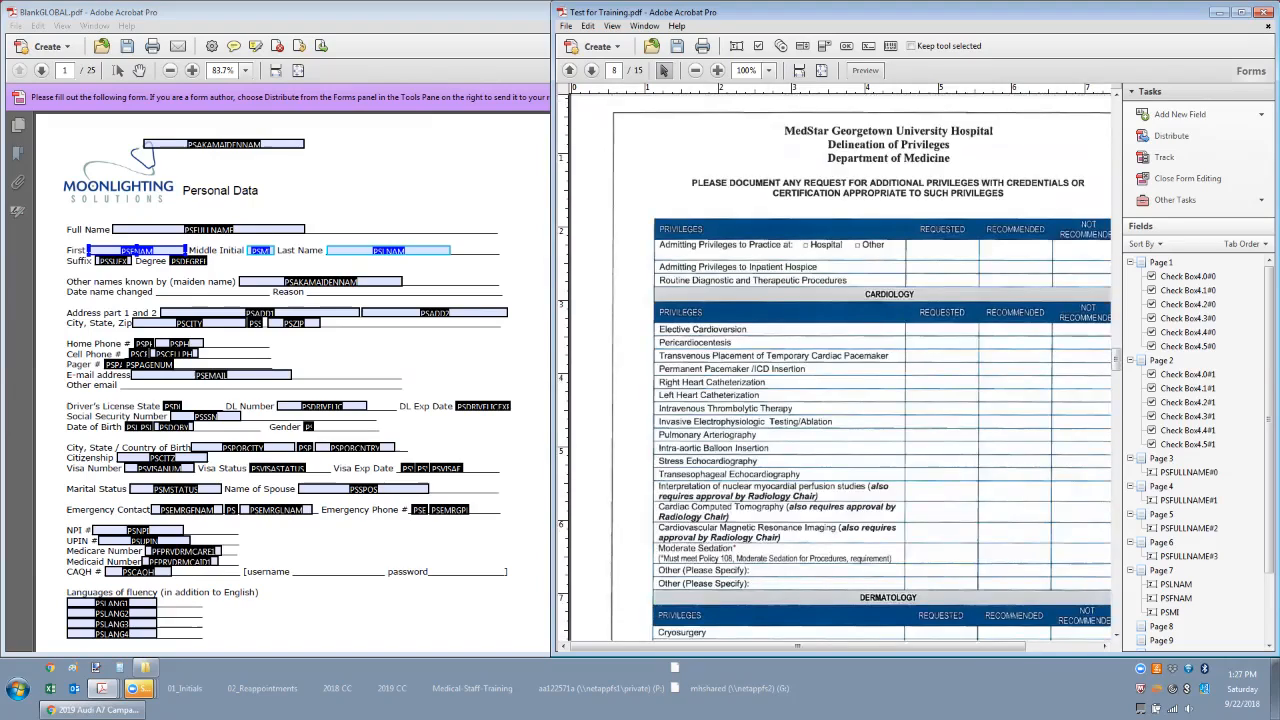
scroll(840, 370, down, 20)
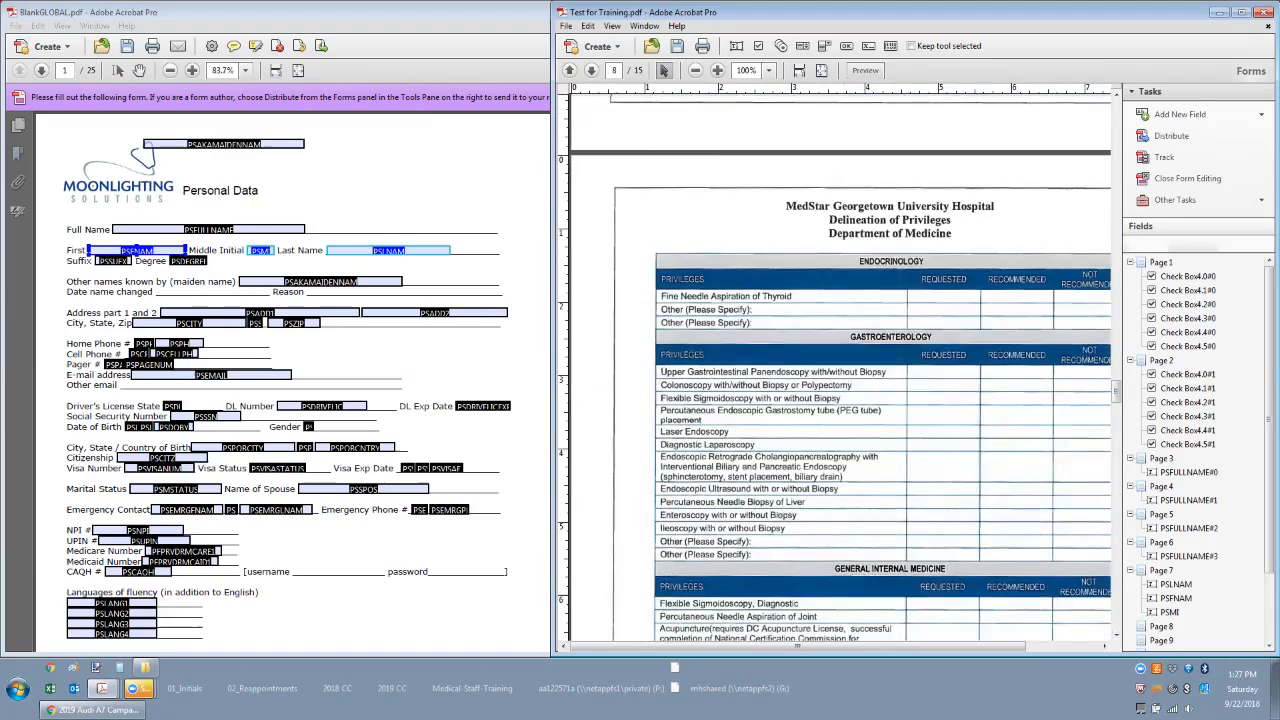
scroll(840, 370, up, 20)
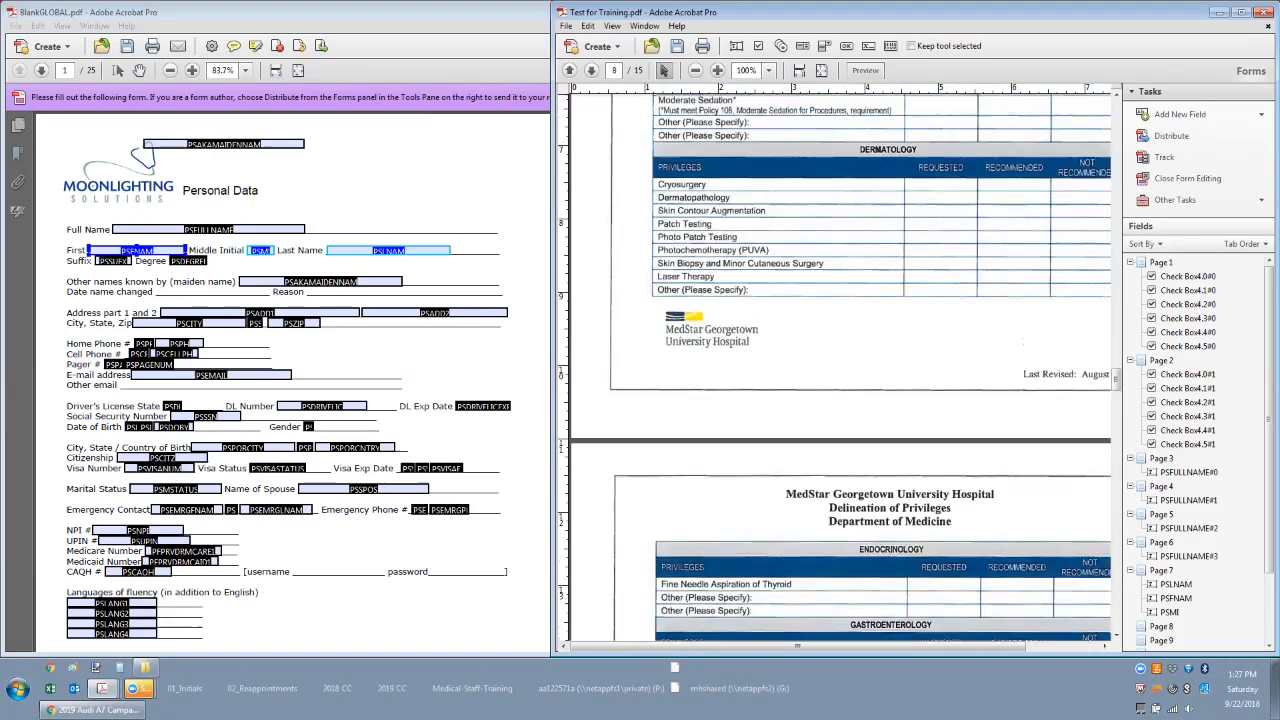
scroll(840, 370, up, 20)
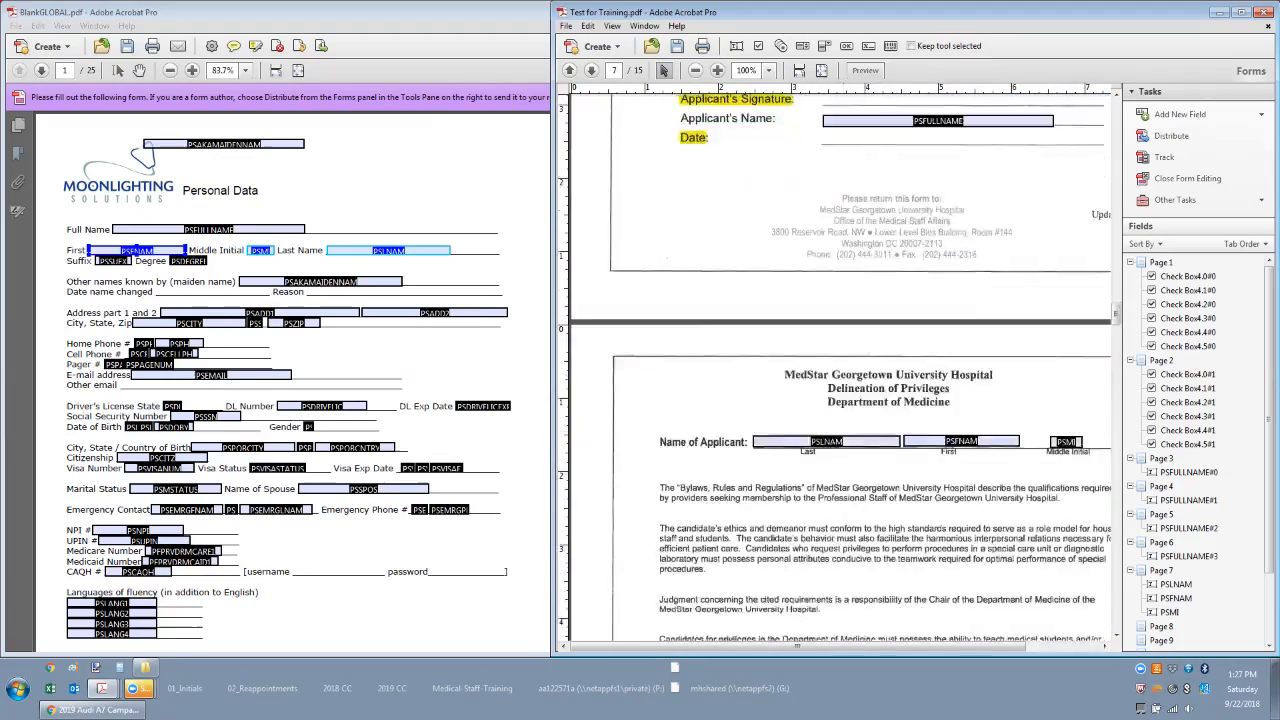
scroll(840, 370, up, 20)
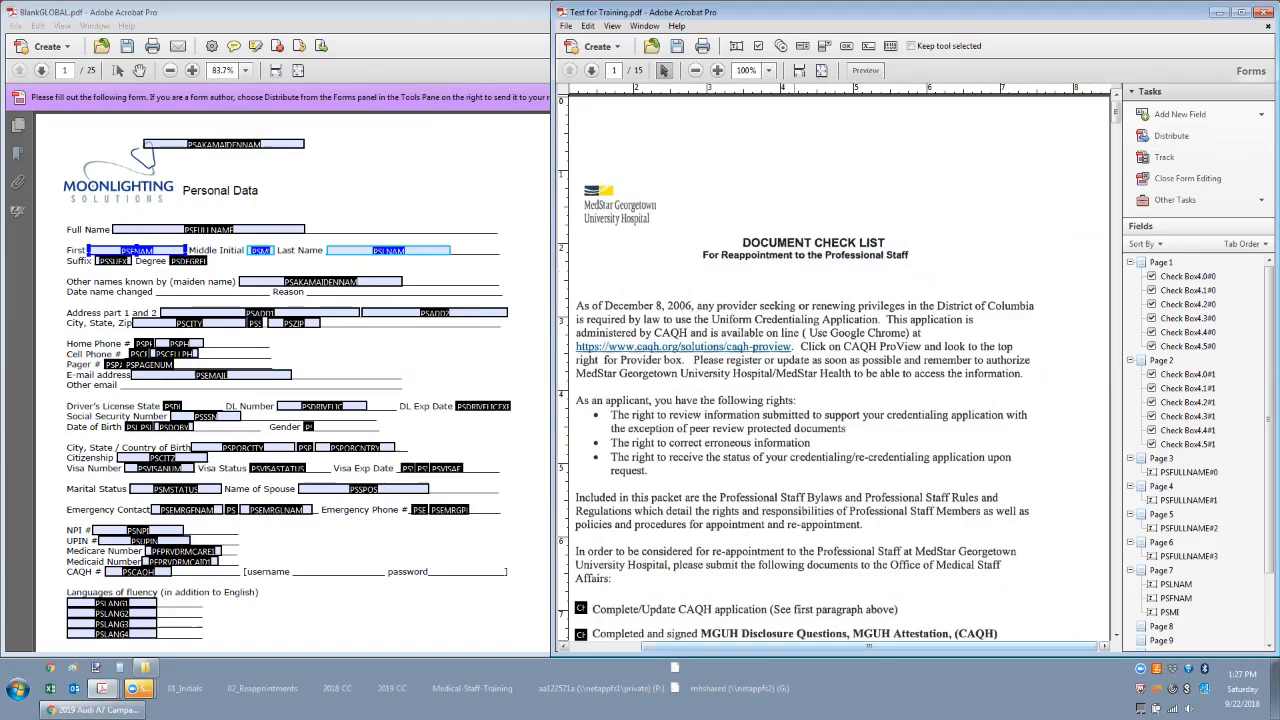
drag(872, 646, 857, 646)
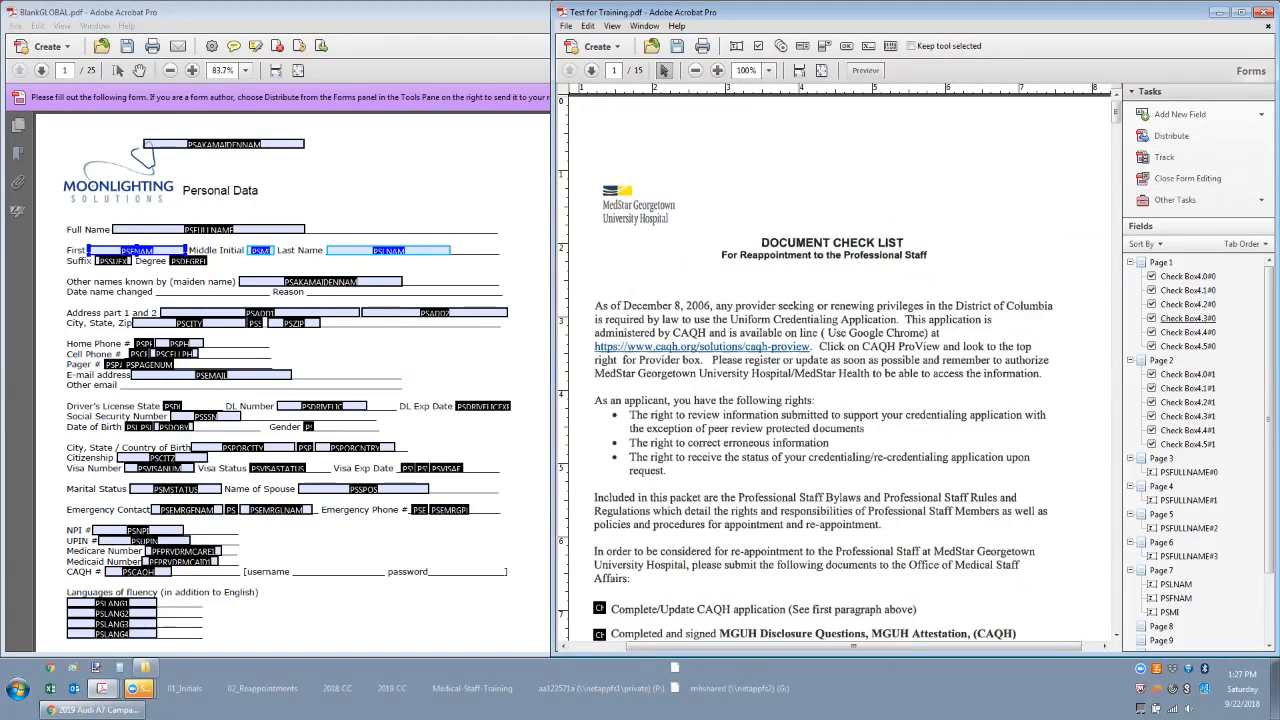
- Check the fields listed under each page by jumping through pages 8, 7, 6, 5, 4 and 1 from the field list
scroll(1190, 400, down, 3)
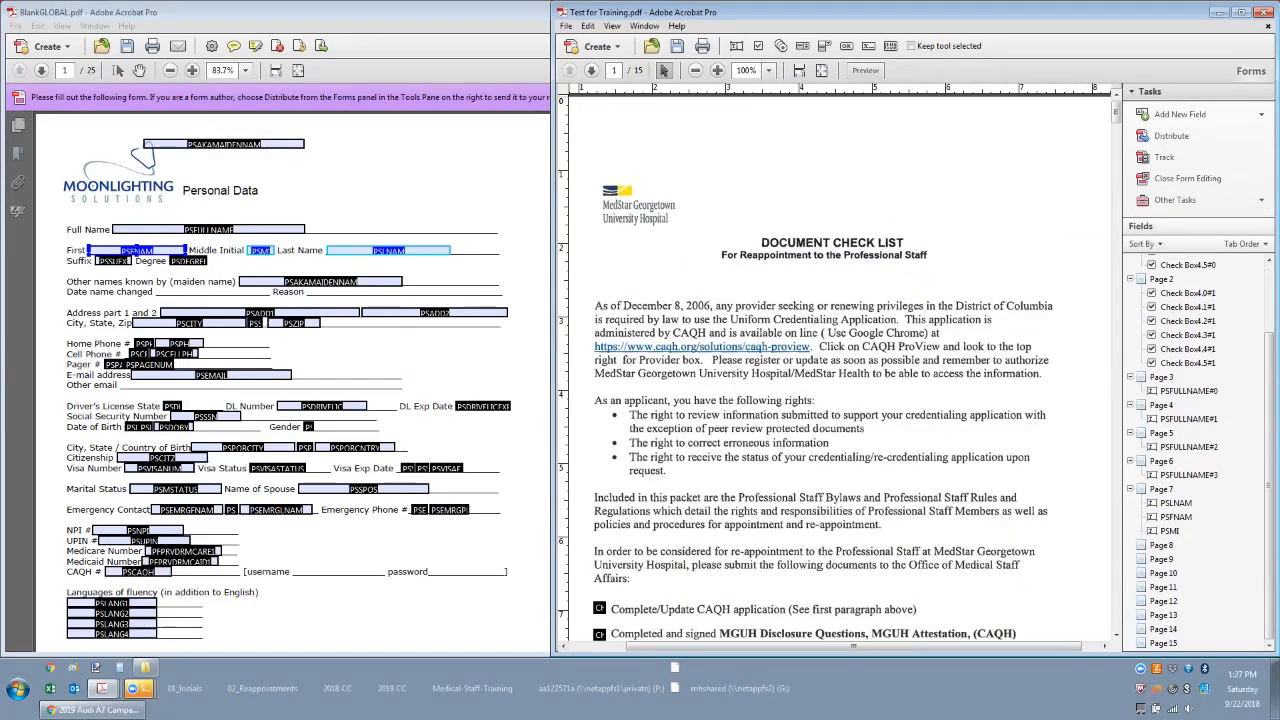
click(1161, 545)
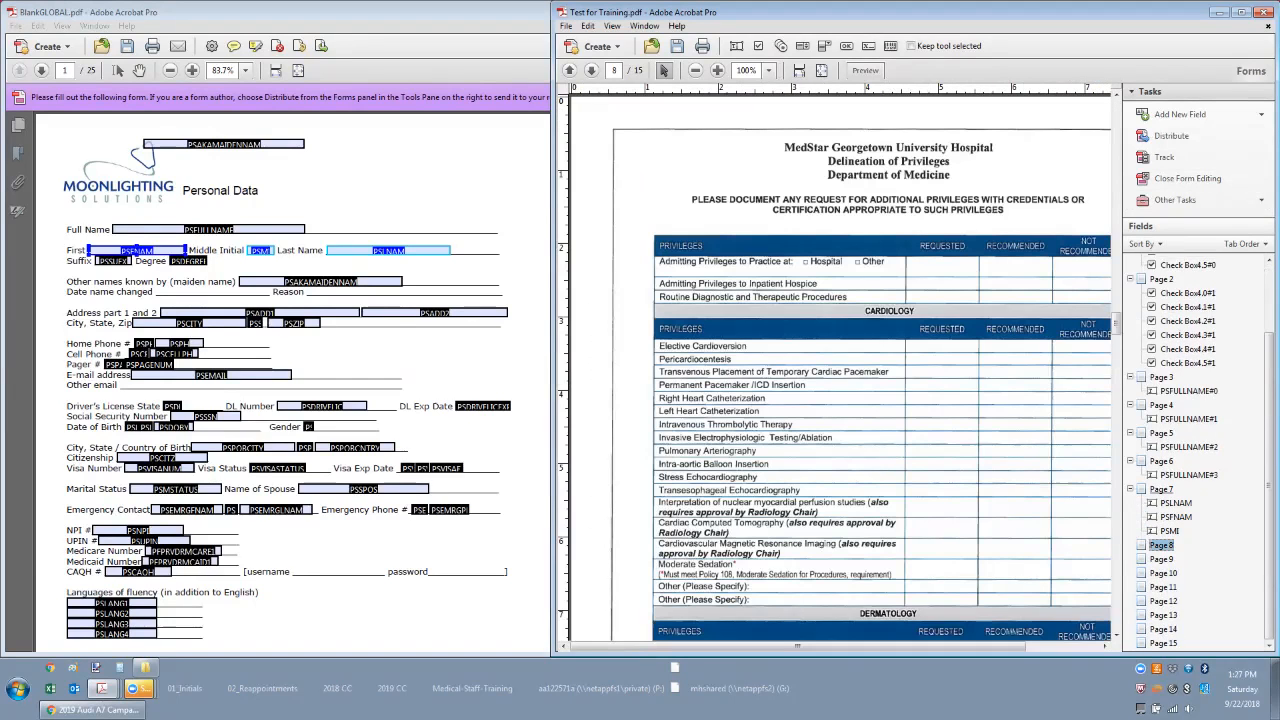
click(1161, 489)
click(1161, 461)
click(1161, 433)
click(1161, 405)
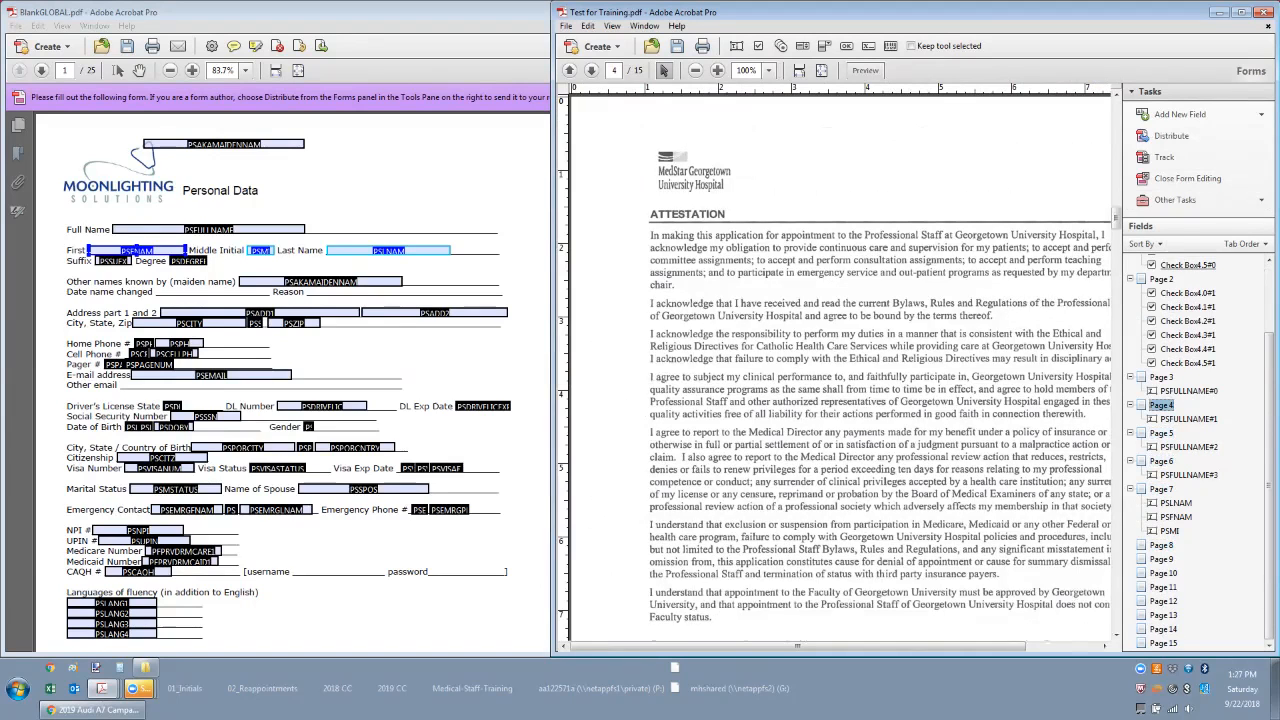
click(1187, 265)
click(1161, 262)
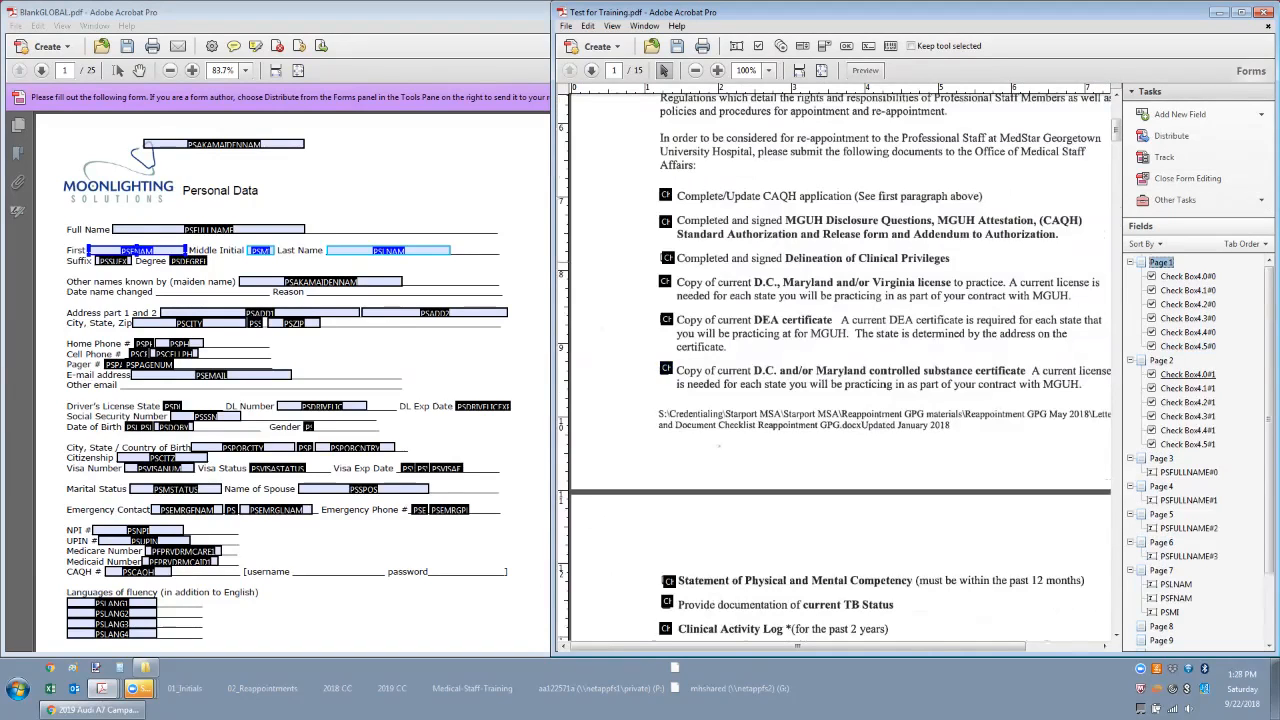
- Sort the field list in alphabetic order and return it to tab order
click(1141, 244)
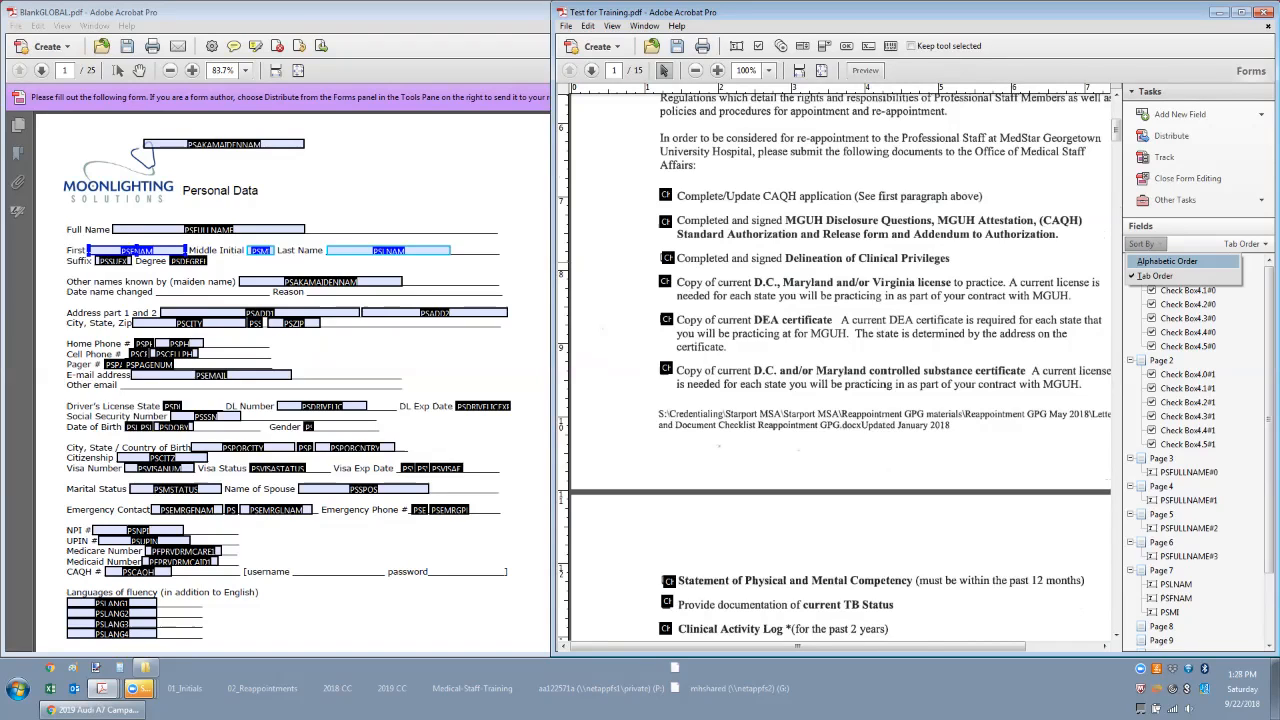
click(1167, 261)
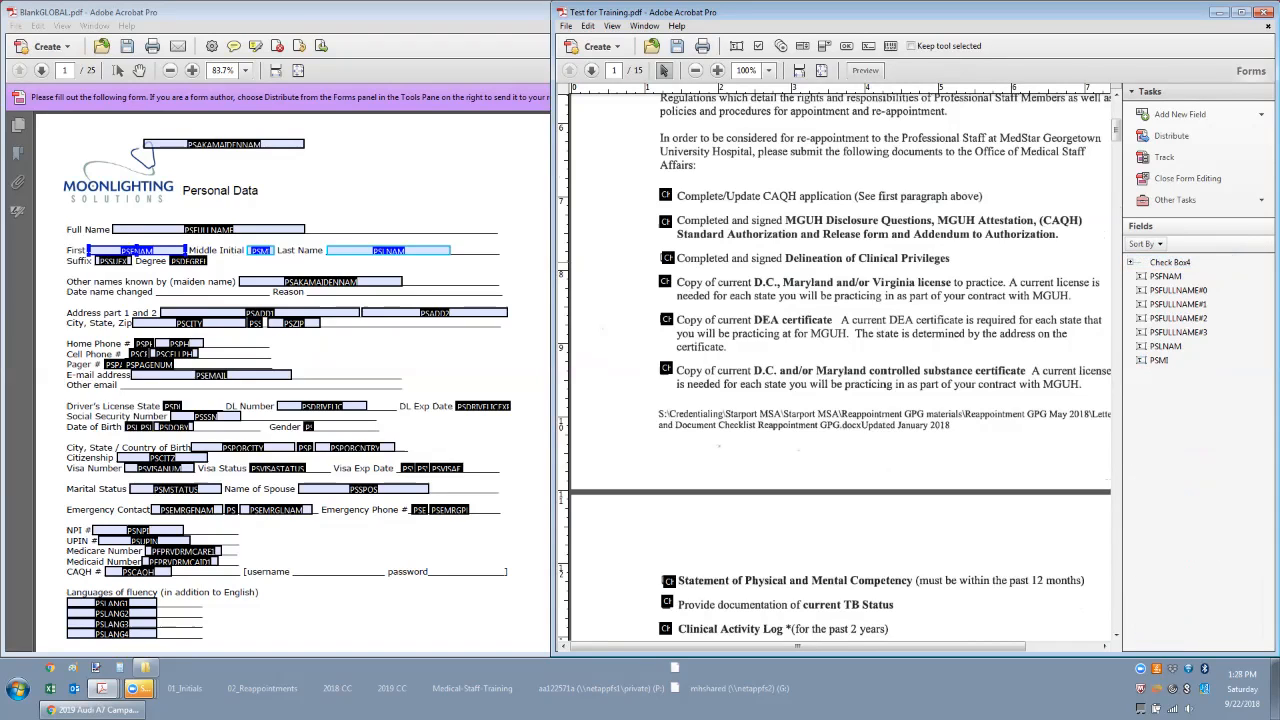
click(1142, 244)
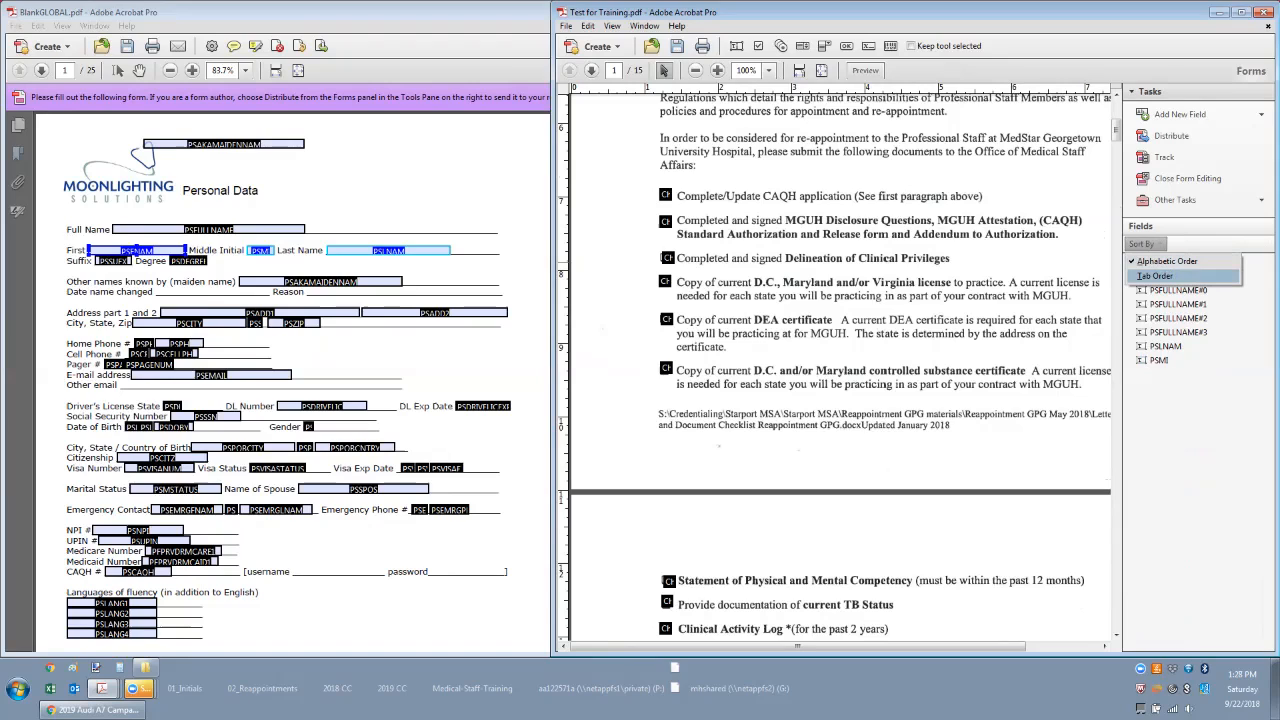
click(1155, 276)
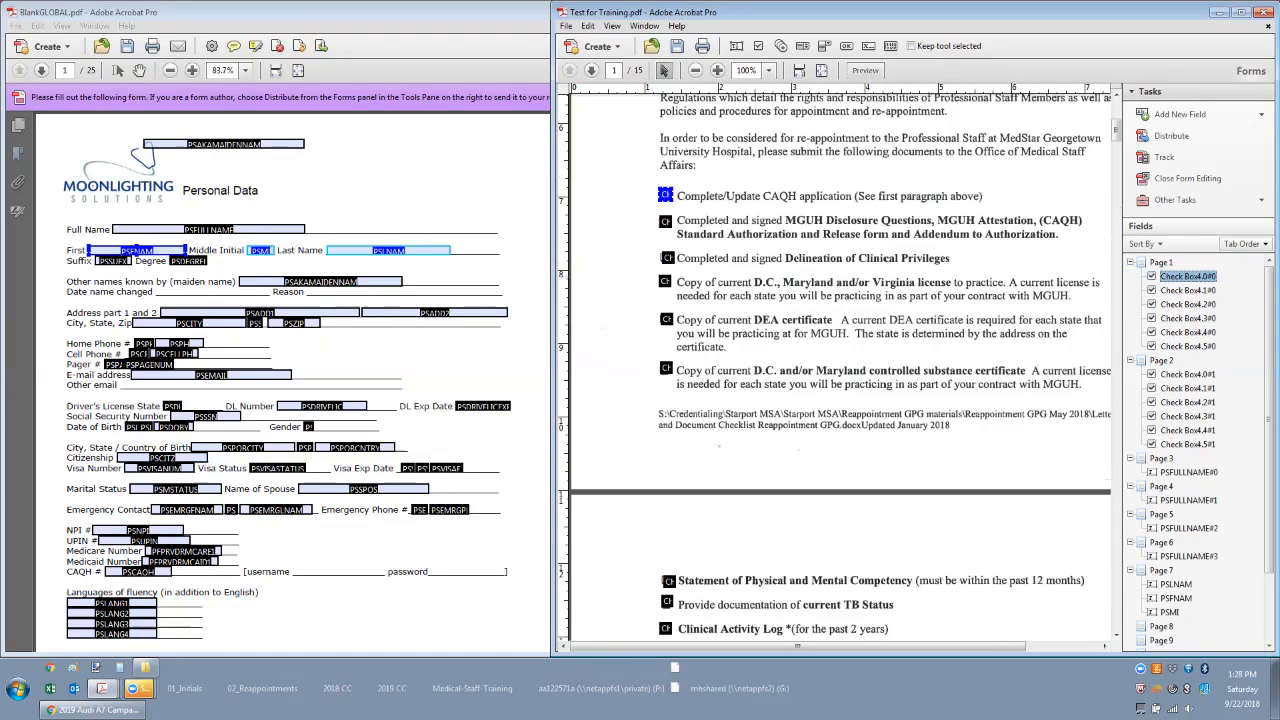
- Set the page 1 fields to be ordered by row for tabbing and close form editing
click(1242, 244)
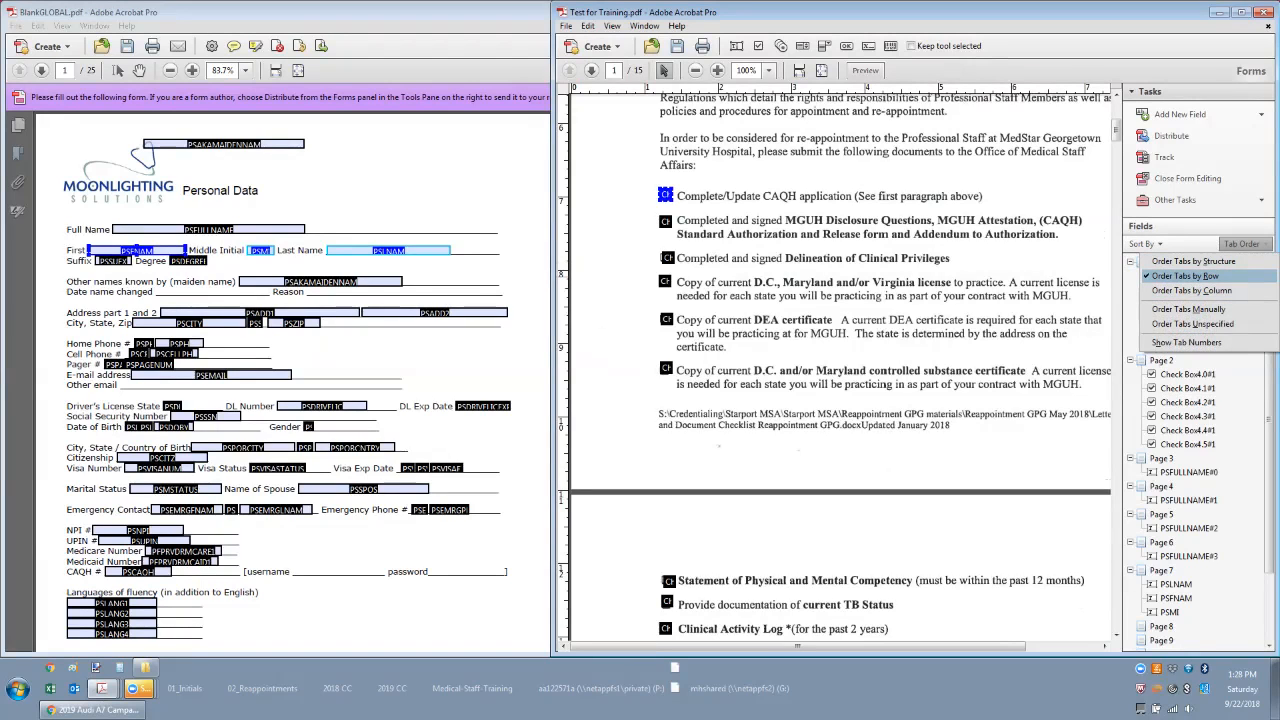
click(1185, 275)
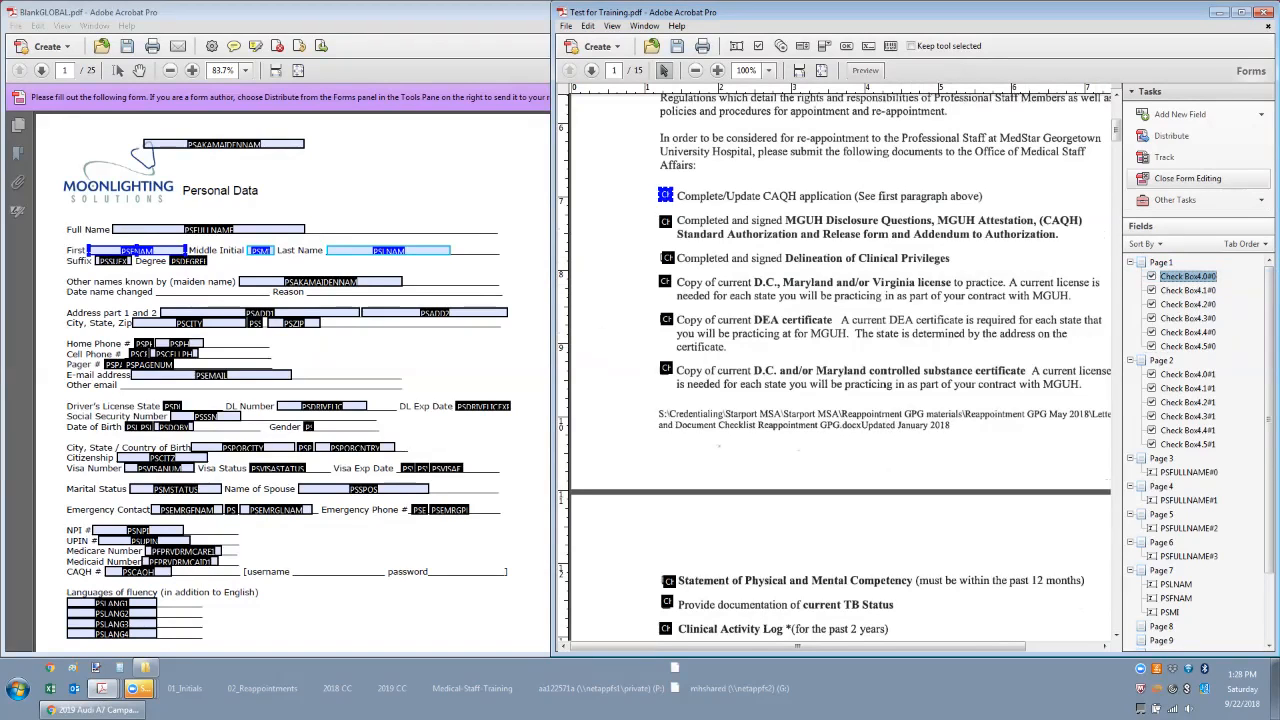
click(1187, 178)
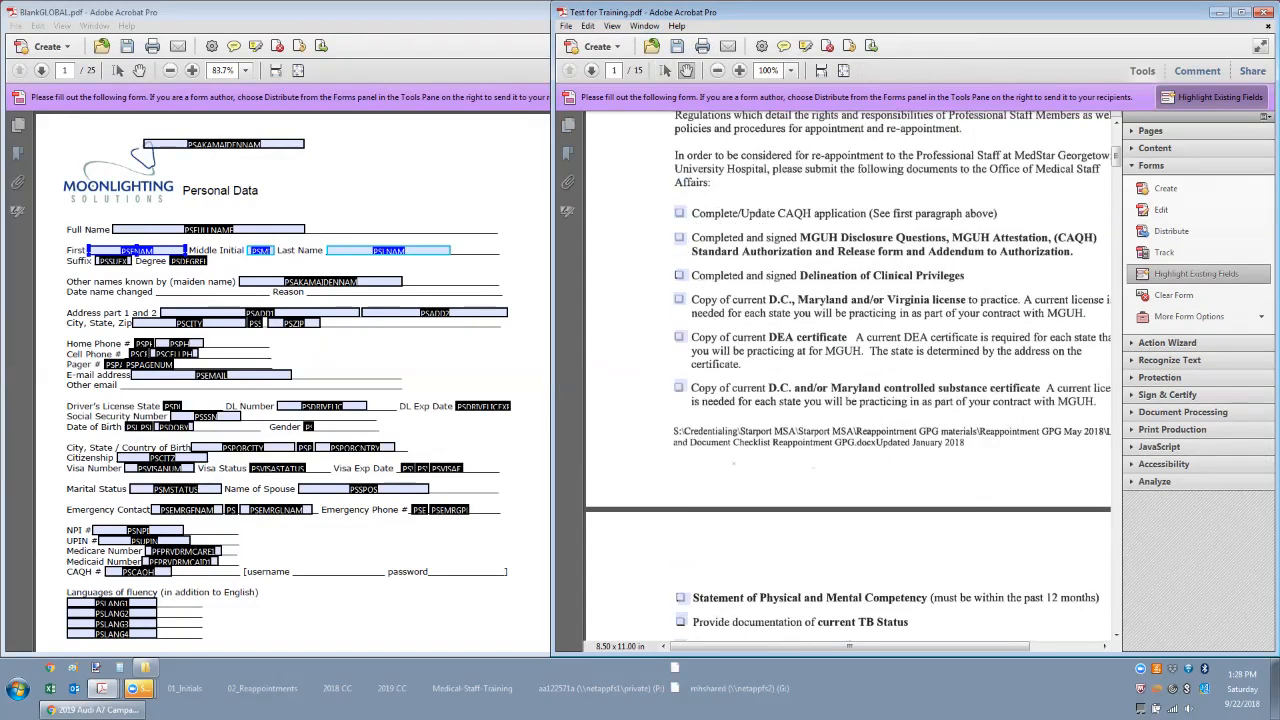